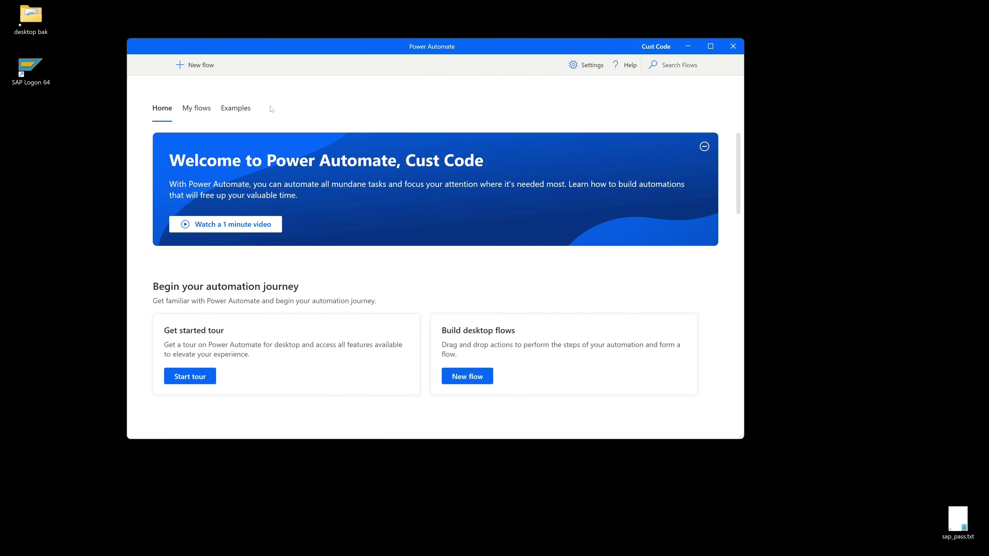
- Open the 'SAP Login T-Code call' flow from My flows in the flow designer
click(178, 110)
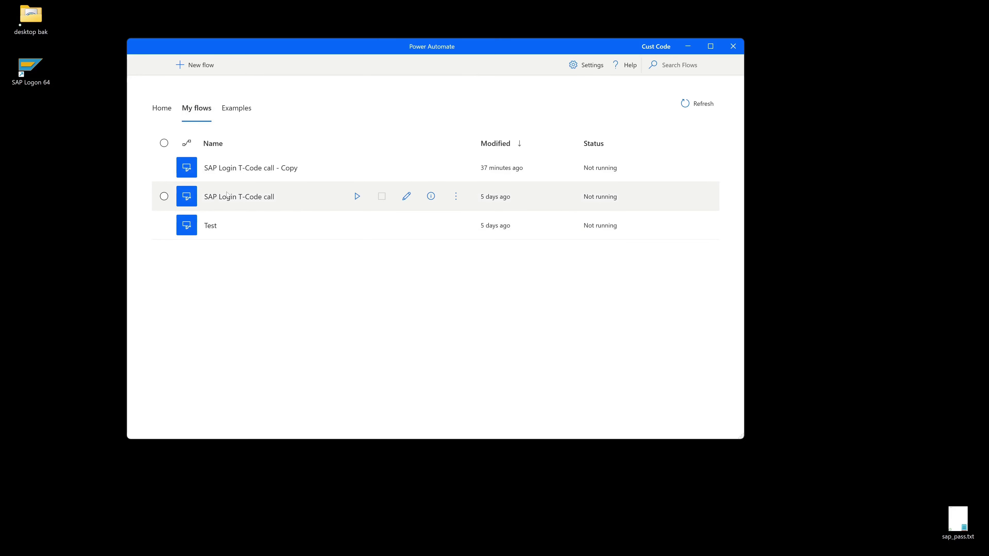
click(406, 197)
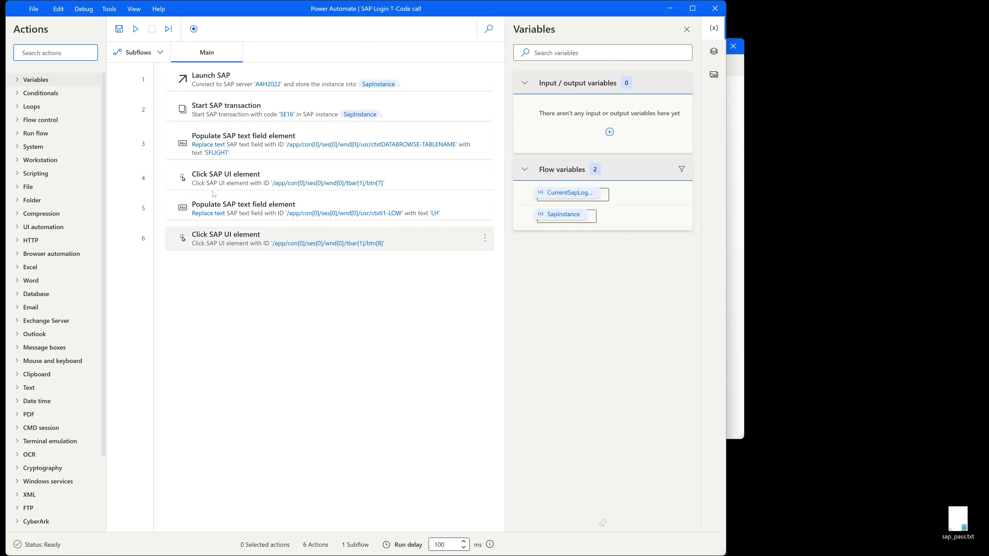
- Run /nrz11 in SAP and display the sapgui/user_scripting profile parameter
click(136, 29)
text(/nrz11)
key(Return)
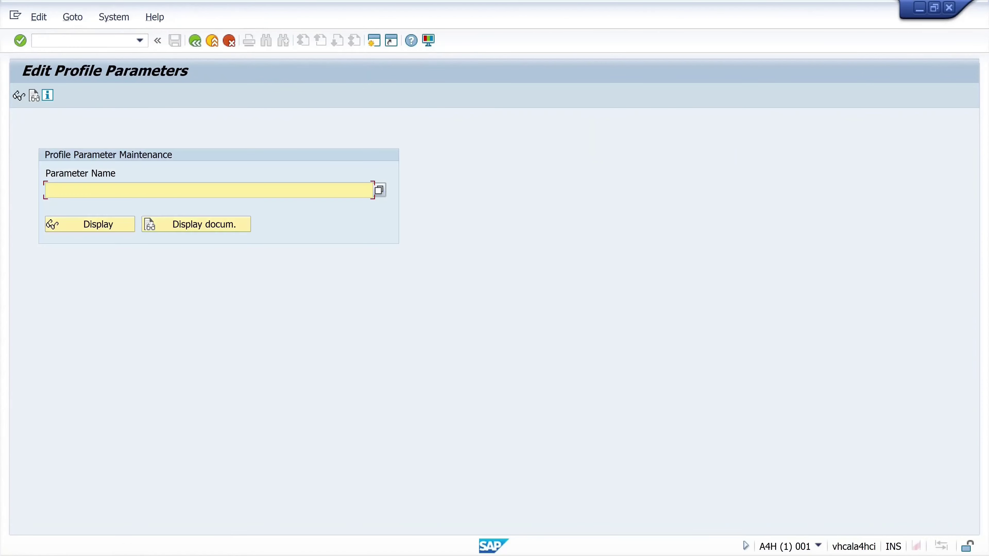
text(sap)
click(140, 203)
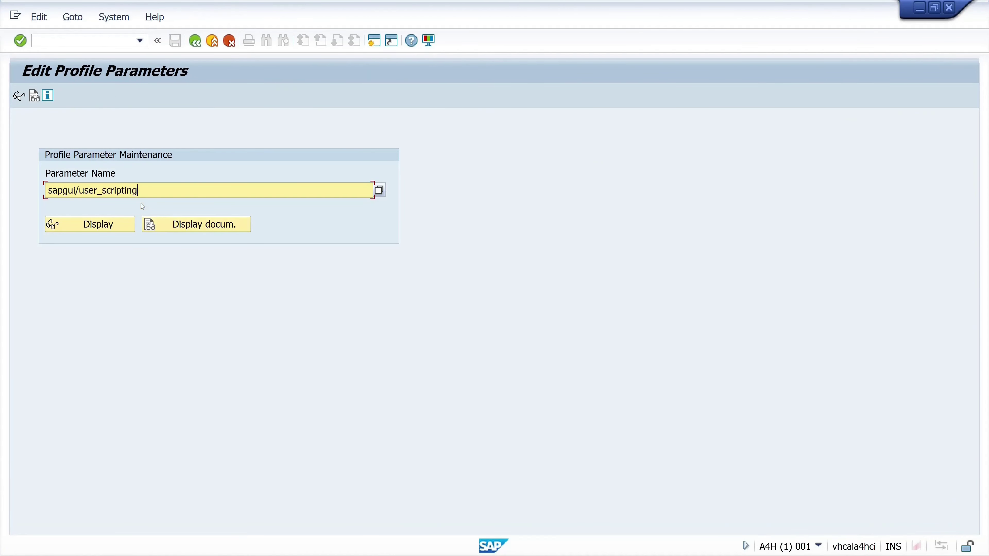
click(113, 223)
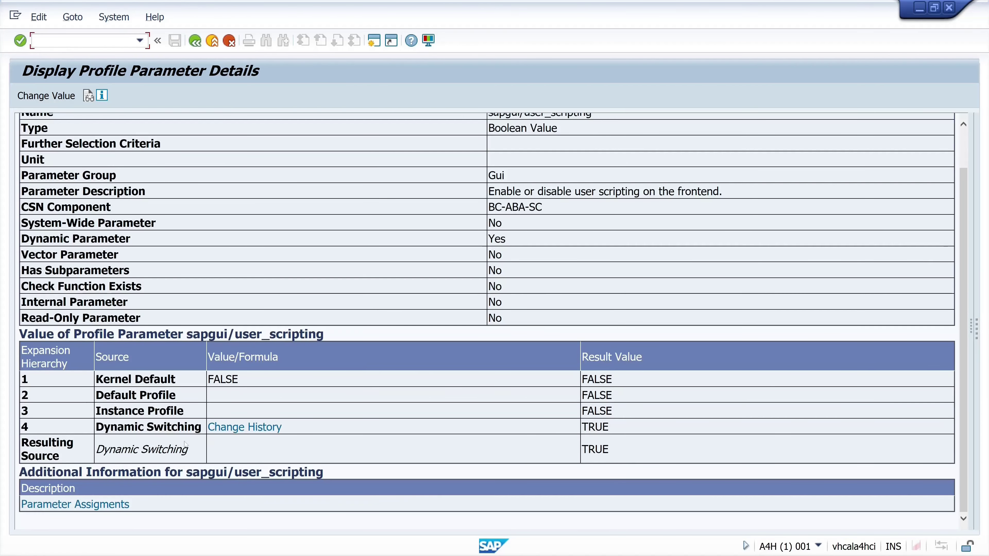
- Change sapgui/user_scripting to TRUE, save it, and close the SAP session window
click(46, 96)
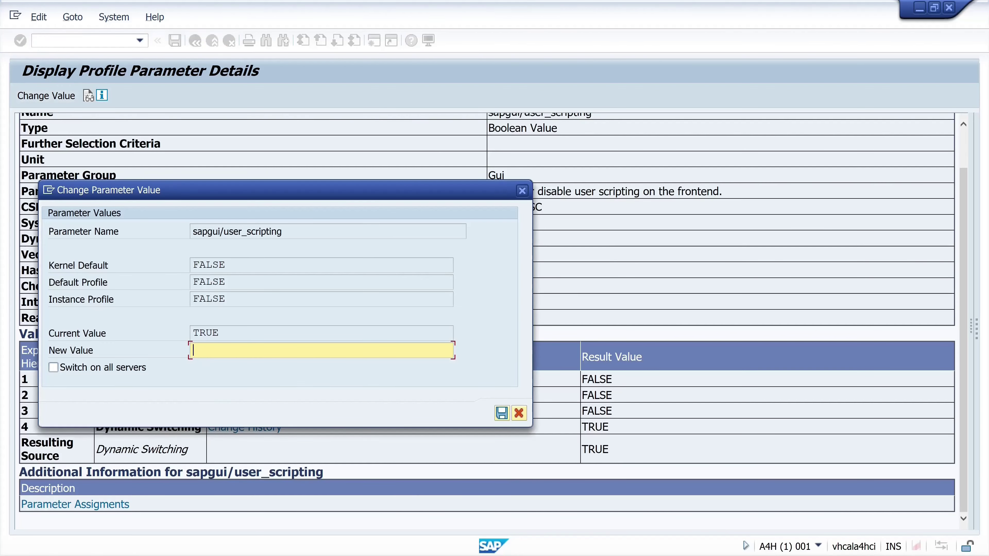
text(TRUE)
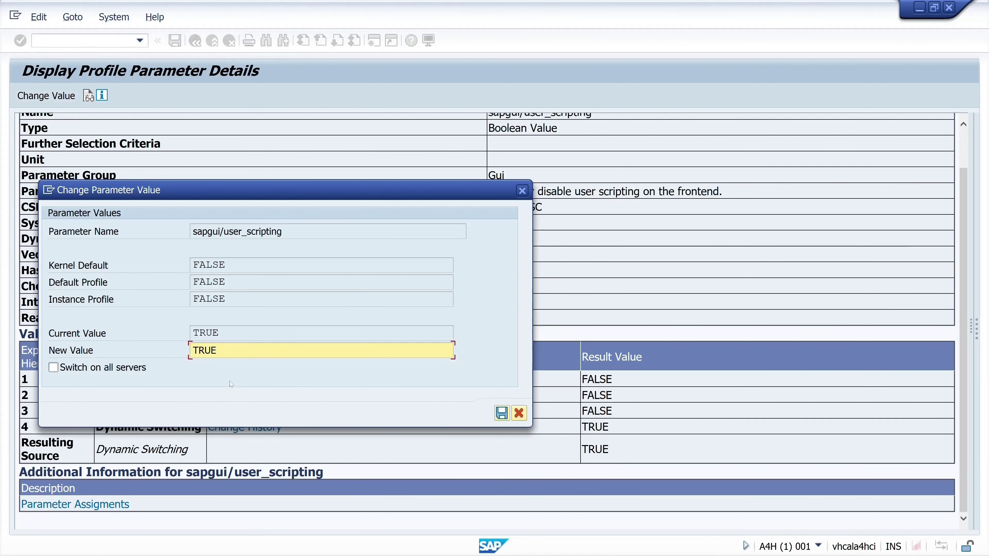
click(502, 413)
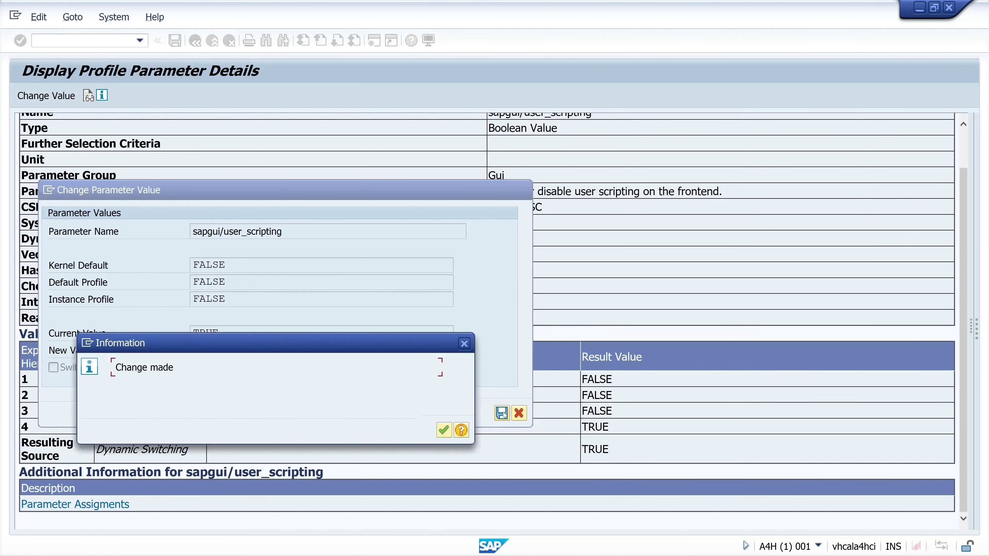
click(443, 431)
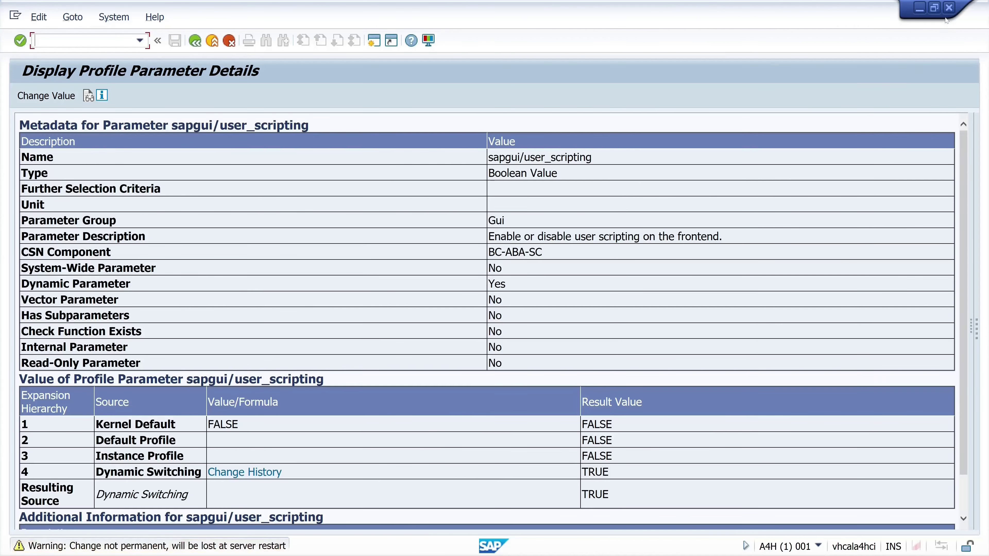
click(950, 8)
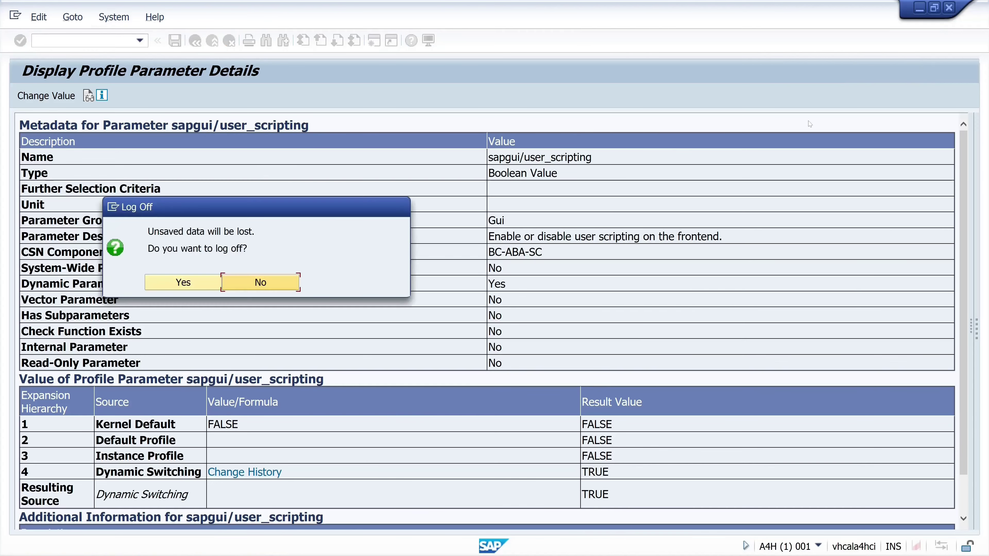
- Confirm the SAP log-off and enable scripting under Accessibility & Scripting > Scripting in SAP GUI Options
click(191, 284)
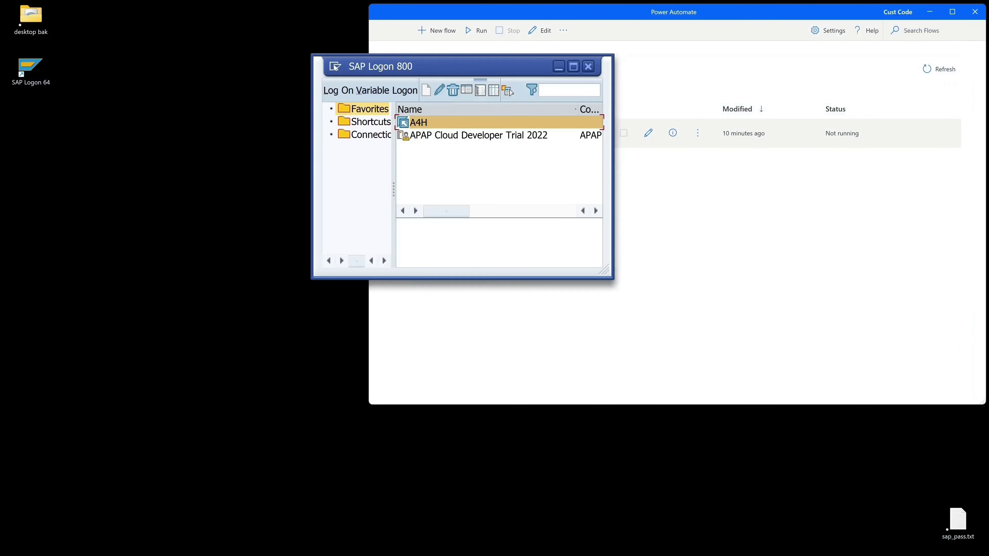
click(336, 68)
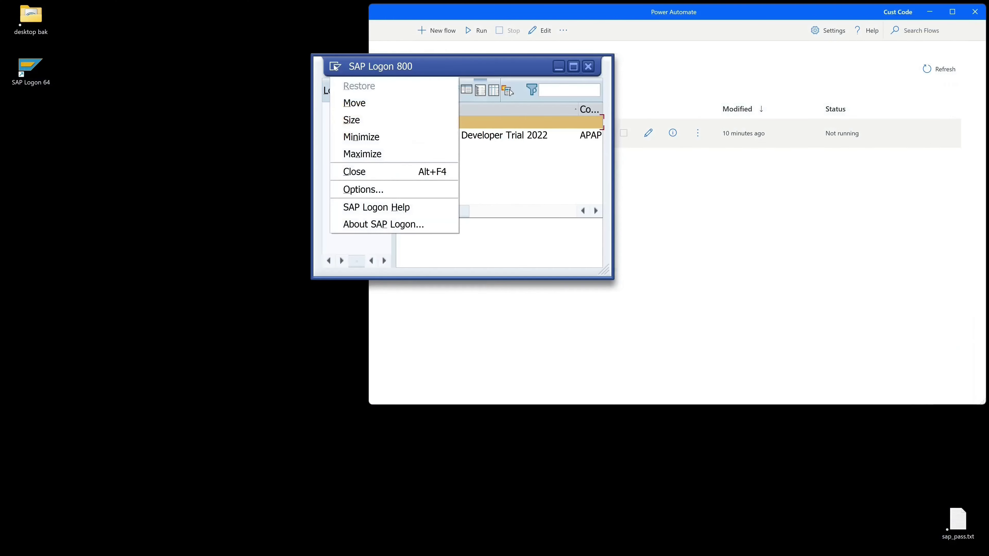
click(368, 189)
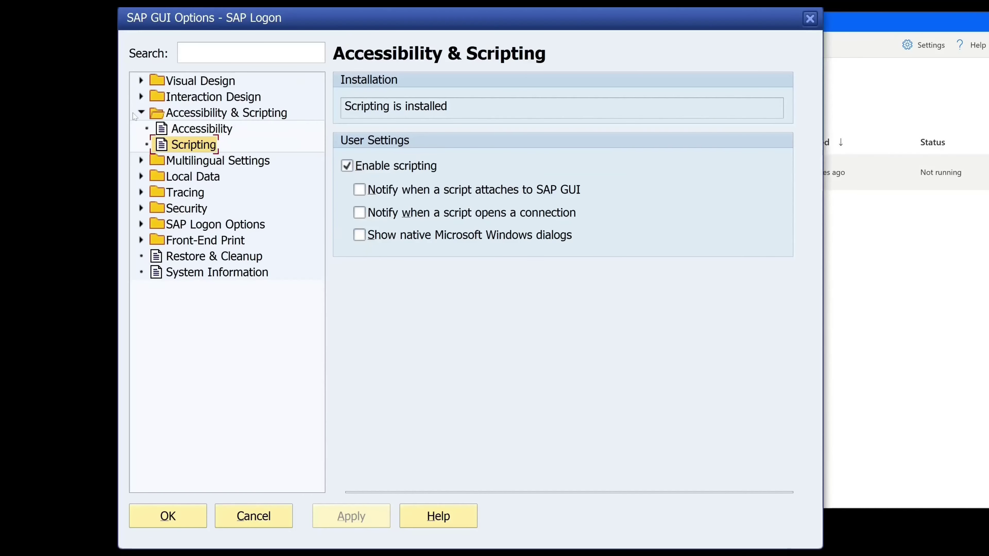
click(185, 116)
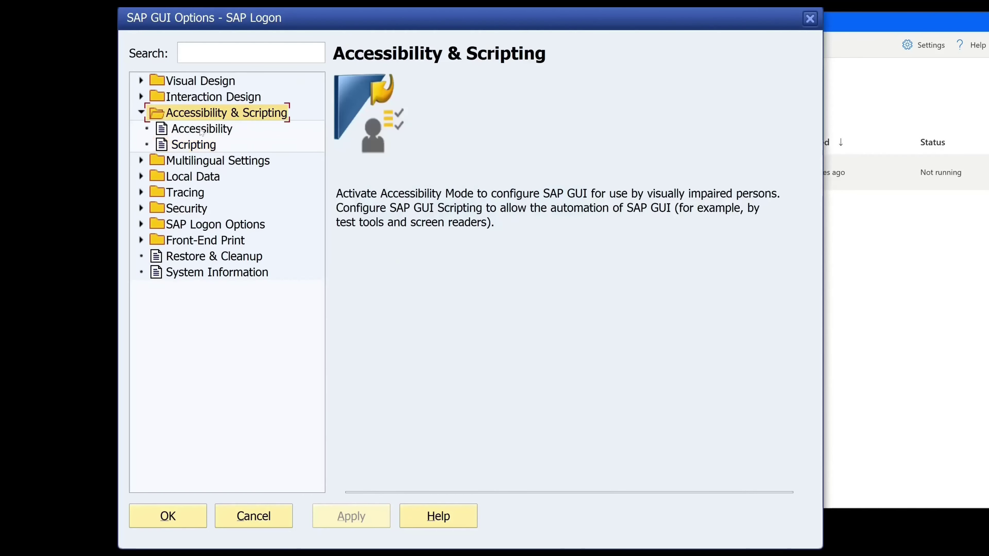
click(199, 148)
click(347, 166)
click(347, 167)
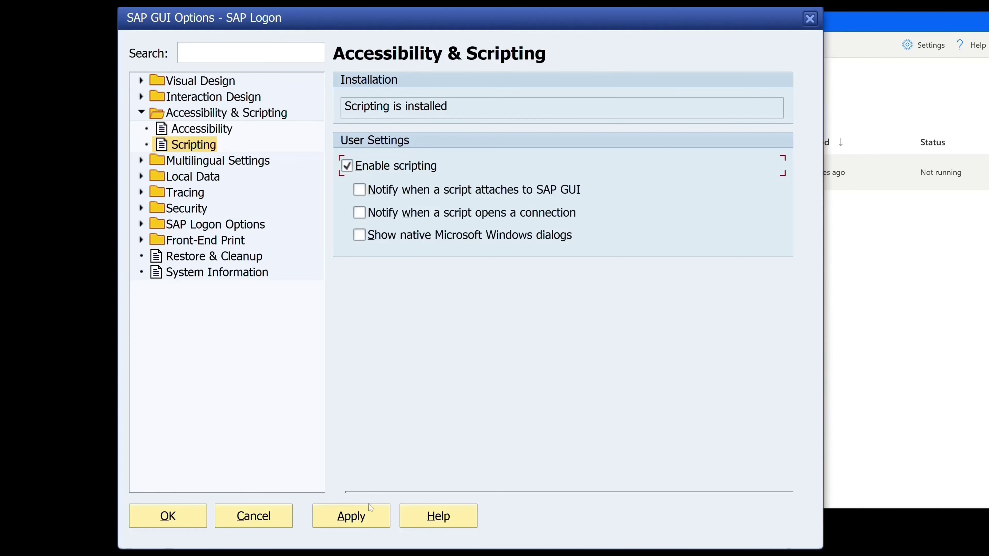
- Apply and close the SAP GUI options, then run the flow with F5
click(371, 518)
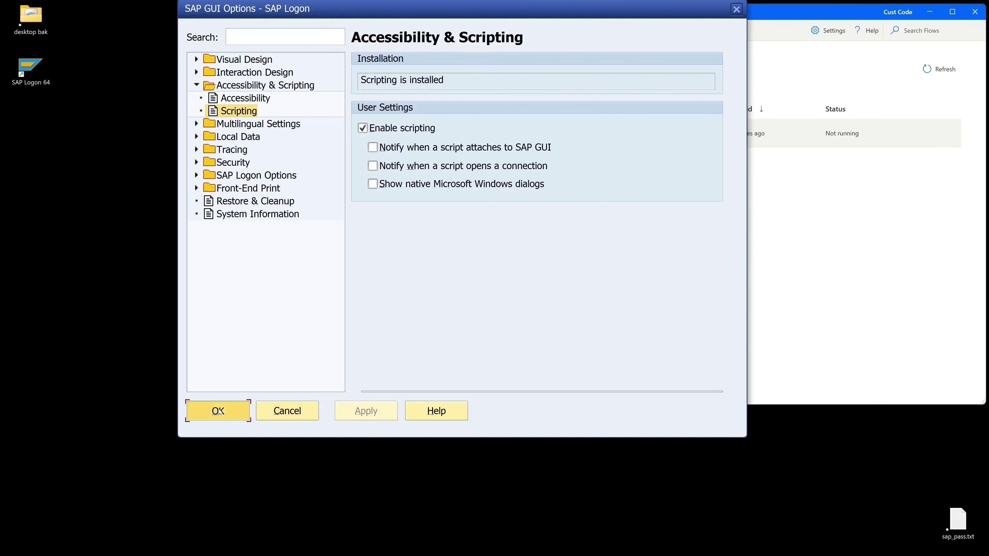
click(170, 517)
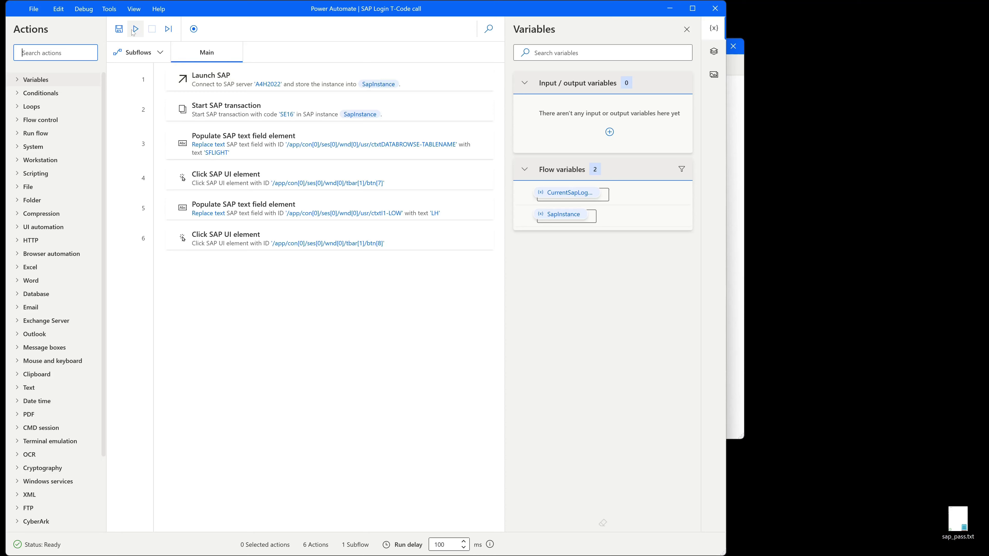
key(F5)
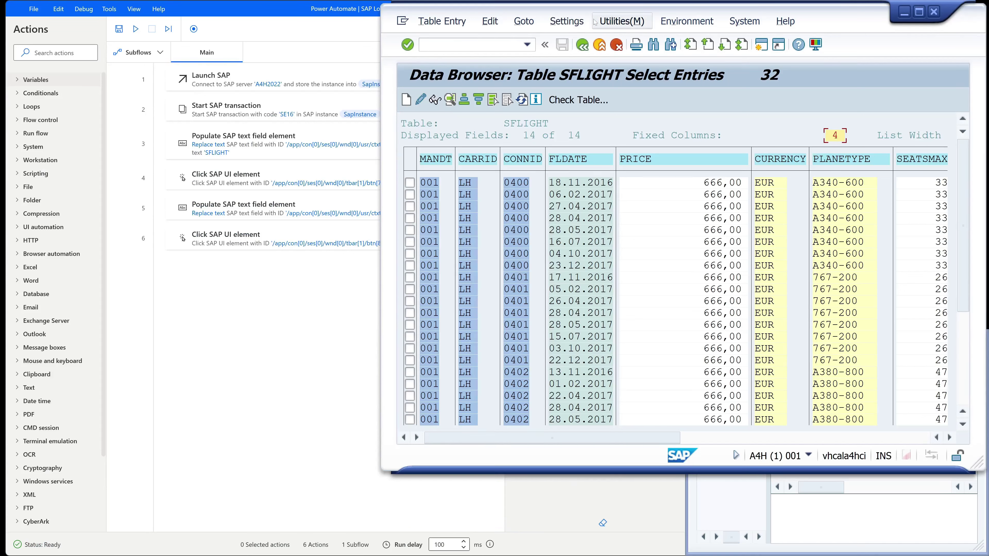
- Find Download (Shift+F8) in the SFLIGHT data browser's Edit menu, then return to the flow designer
click(487, 21)
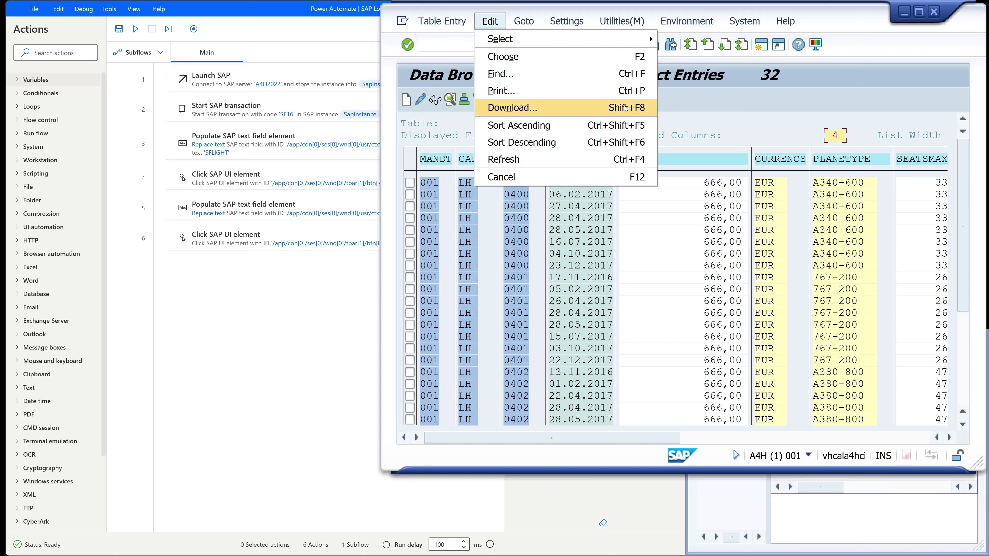
click(287, 306)
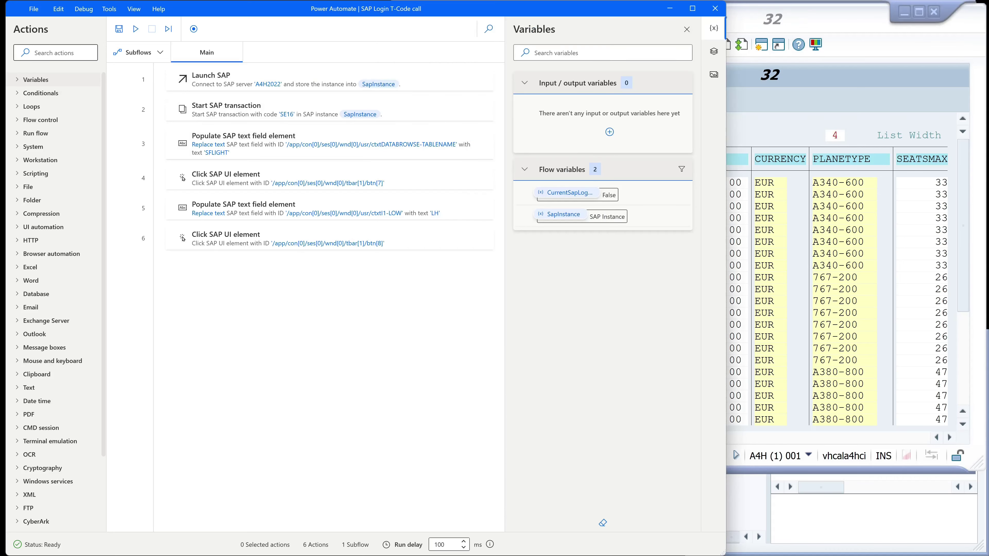
- Add a Send keys action as step 7 sending {Shift}({F8}) to the foreground window
click(55, 52)
text(key)
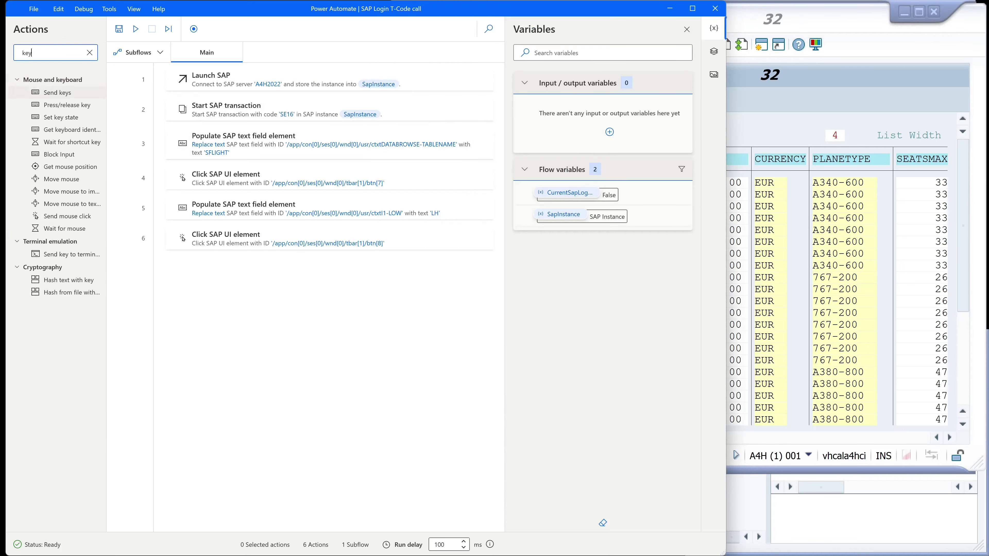
drag(50, 102, 272, 279)
click(321, 261)
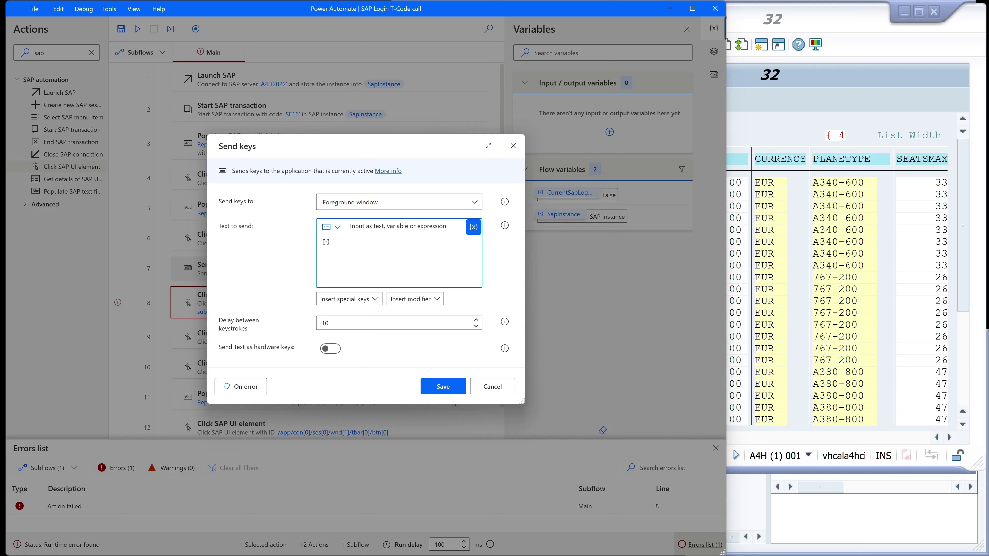
text(Shift}{)
text(F8)
click(443, 386)
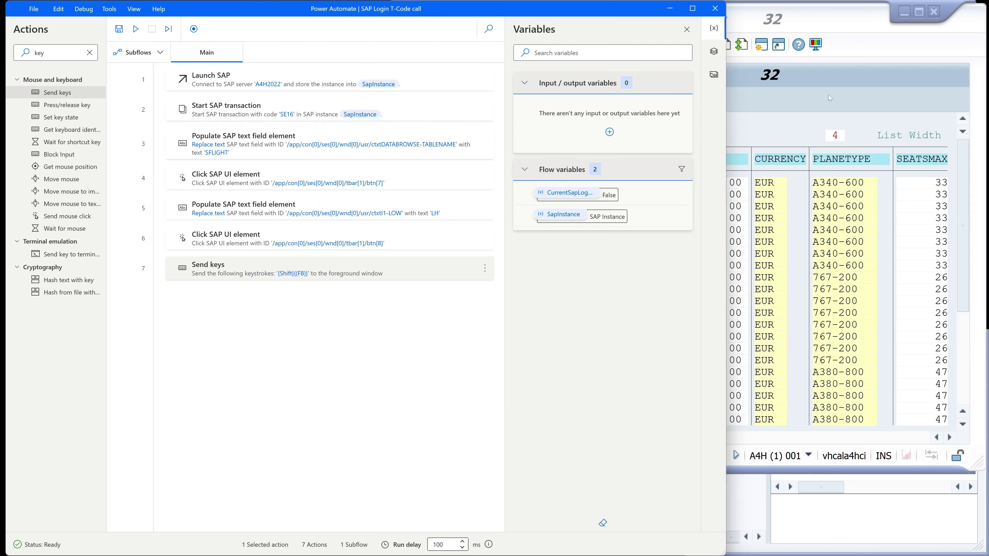
click(829, 94)
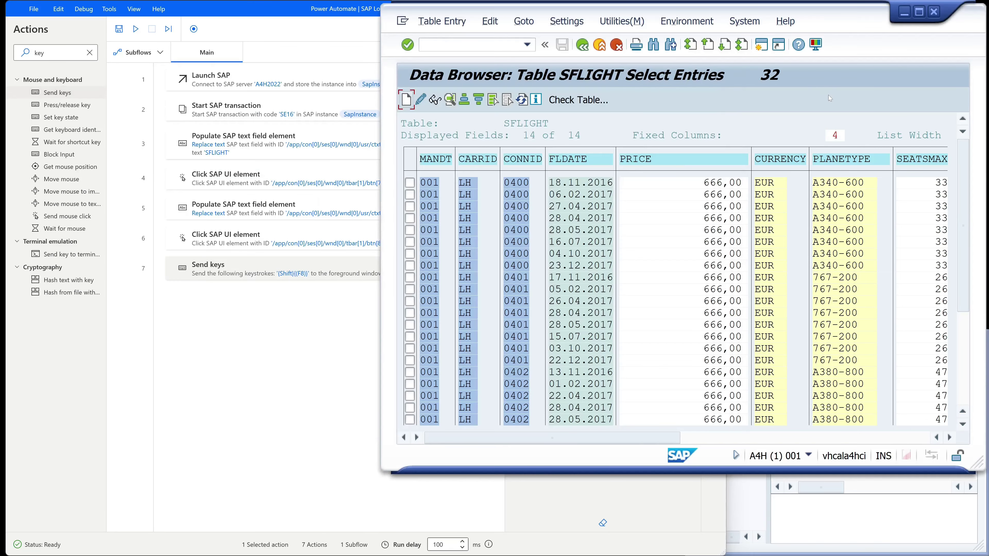
- Test Shift+F8 in SAP, then add step 8 clicking the Spreadsheet (XLSX) radio button
key(shift+F8)
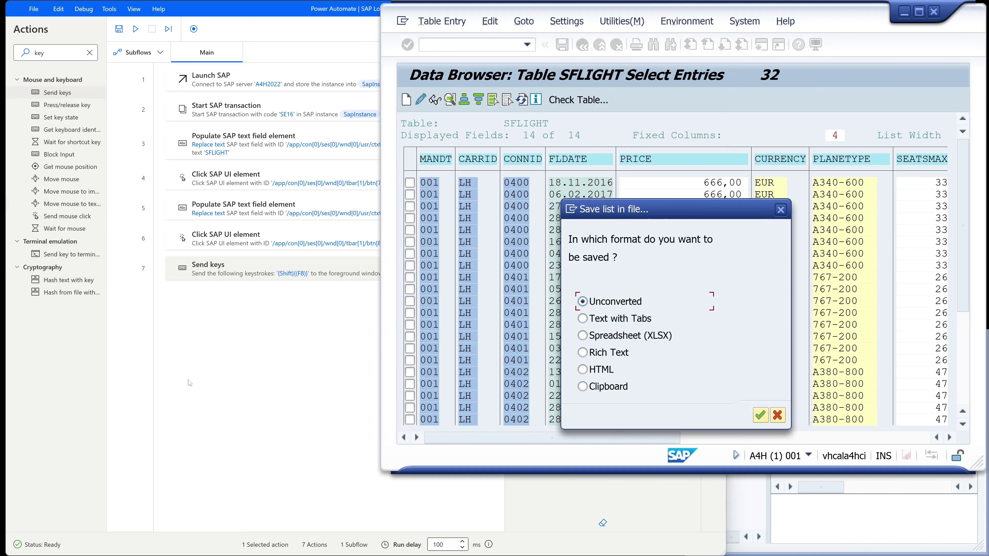
click(201, 341)
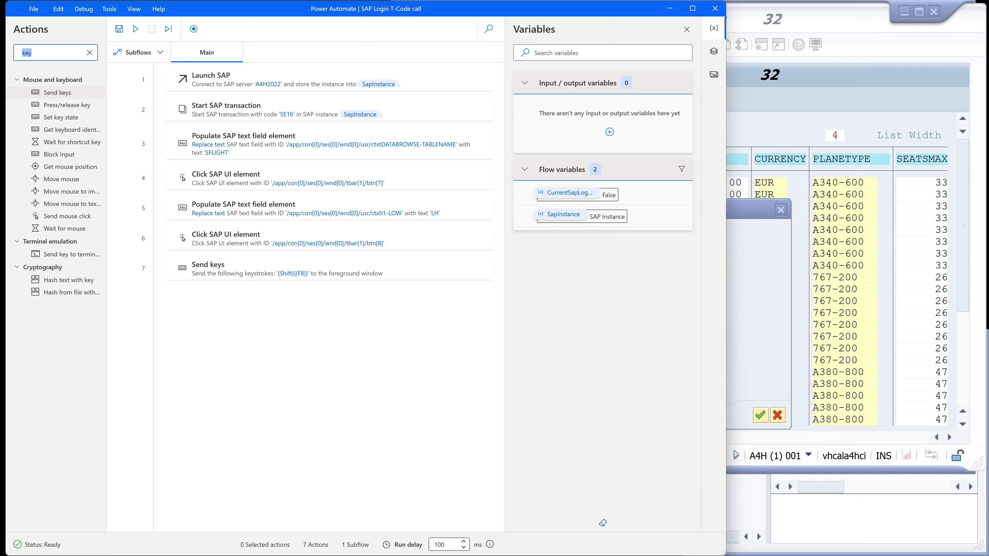
text(sap)
click(17, 80)
drag(65, 167, 226, 353)
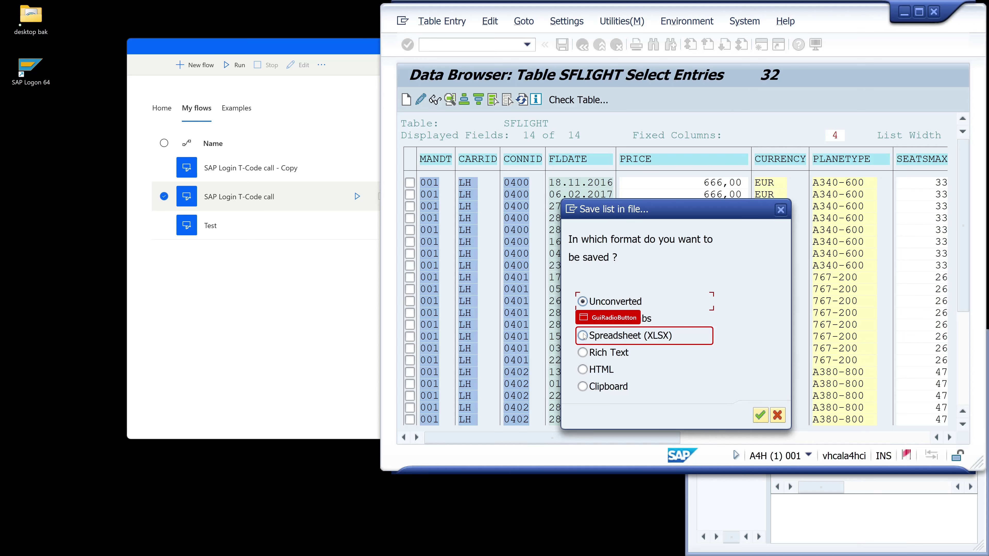
ctrl+click(583, 336)
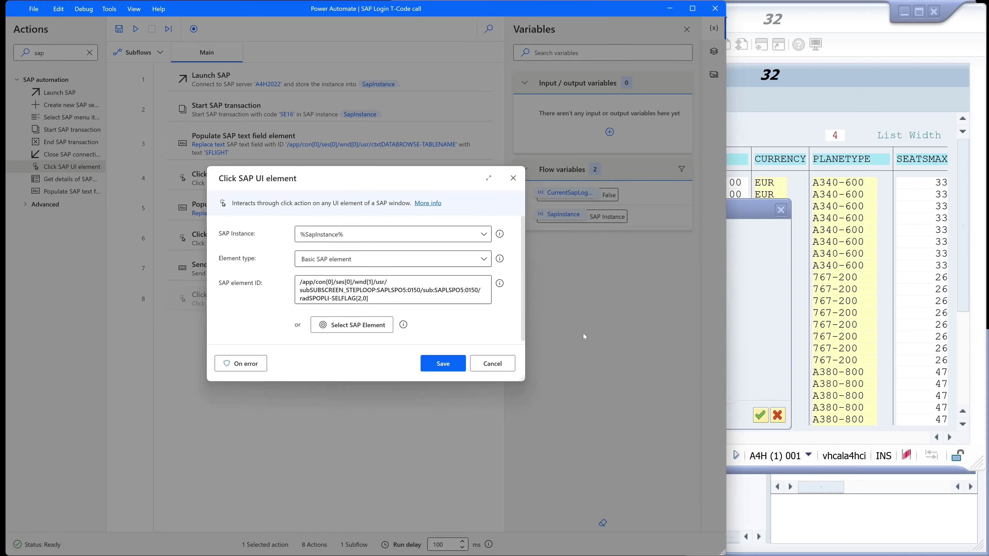
click(438, 363)
- Choose Spreadsheet (XLSX) in SAP and add step 9 clicking the green Continue check
click(753, 355)
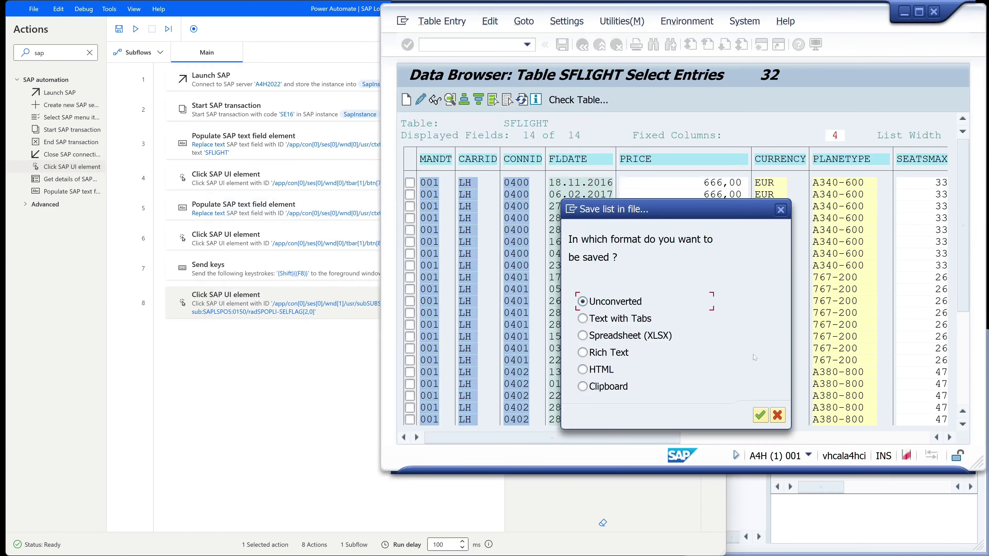
click(584, 336)
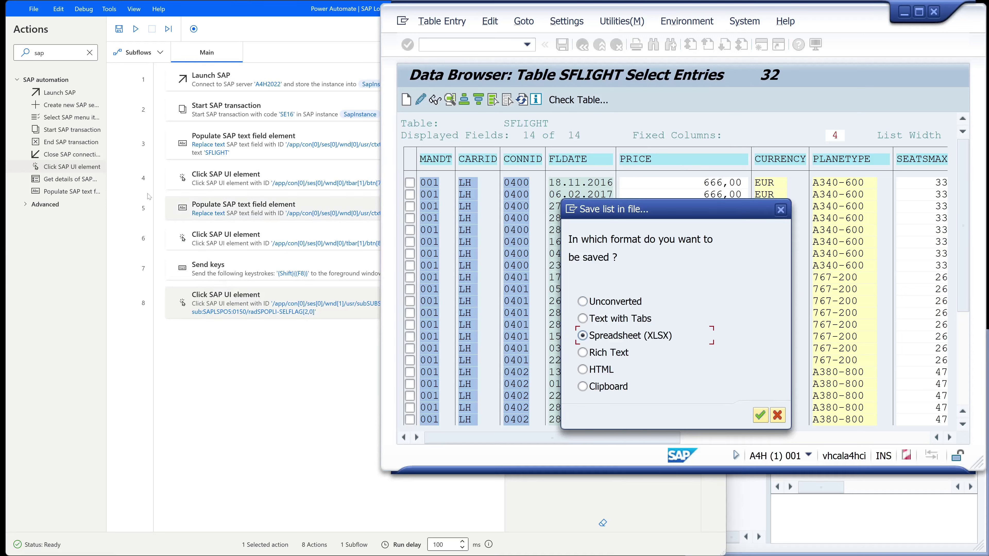
drag(62, 168, 253, 374)
click(352, 313)
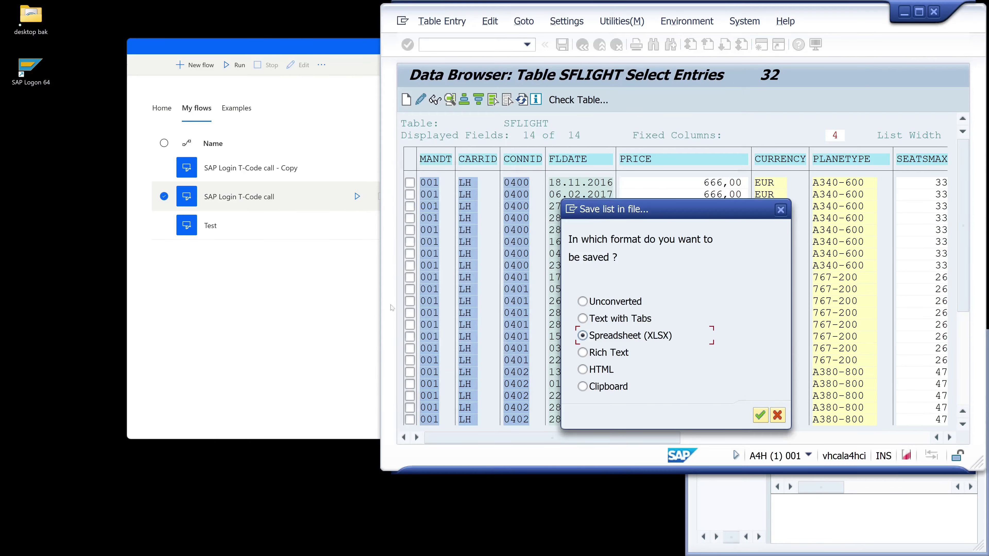
ctrl+click(759, 416)
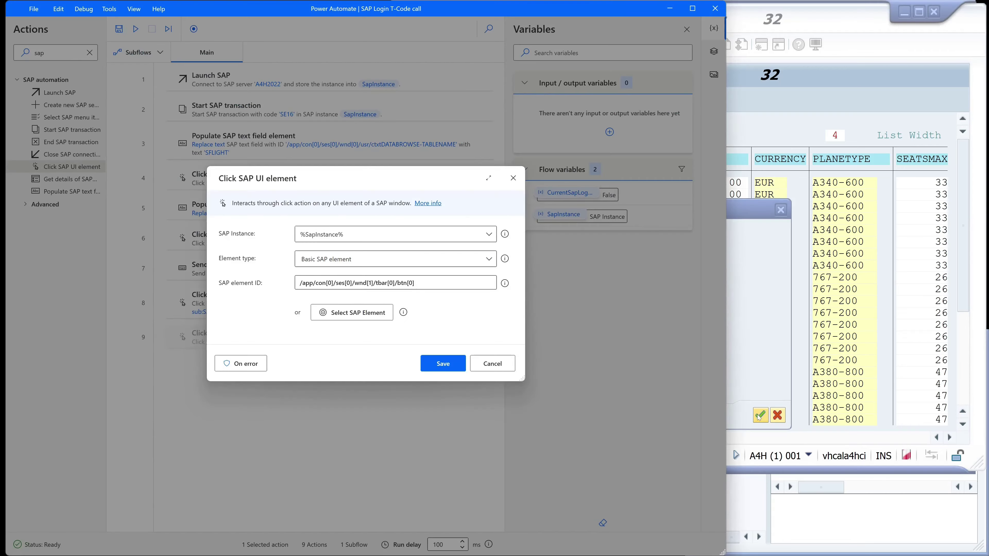
click(448, 365)
click(765, 333)
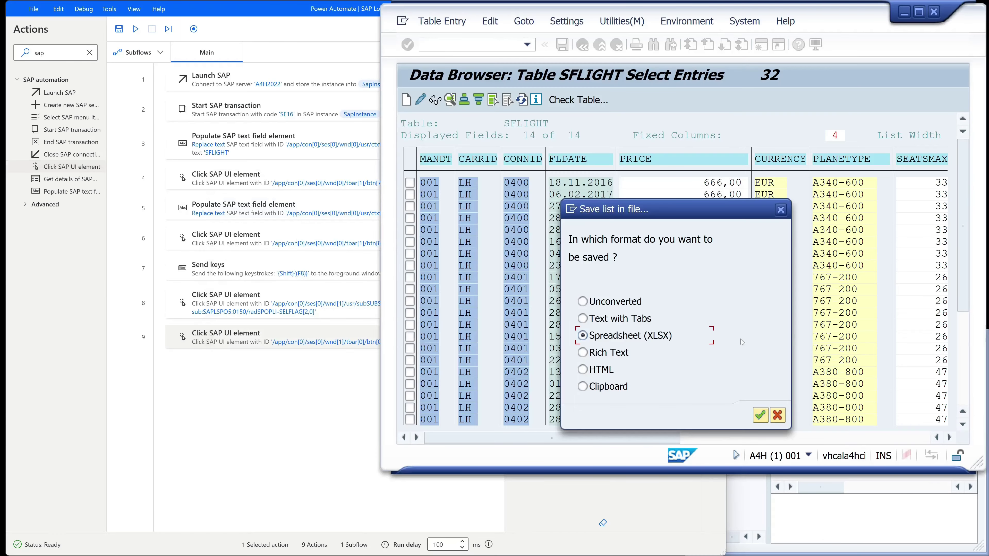
- Continue SAP's export and add step 10 clicking the 'Export to...' button (btn[20])
click(759, 416)
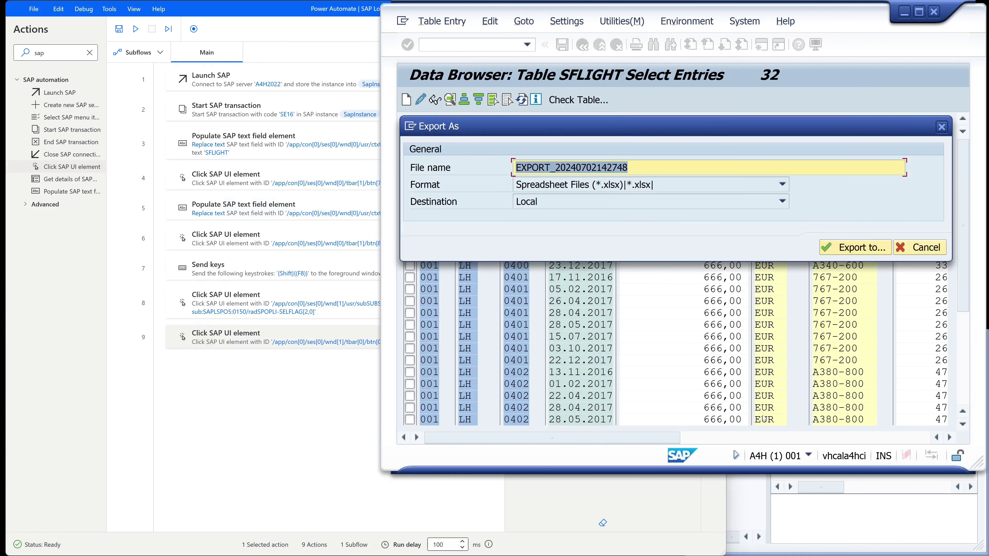
click(608, 167)
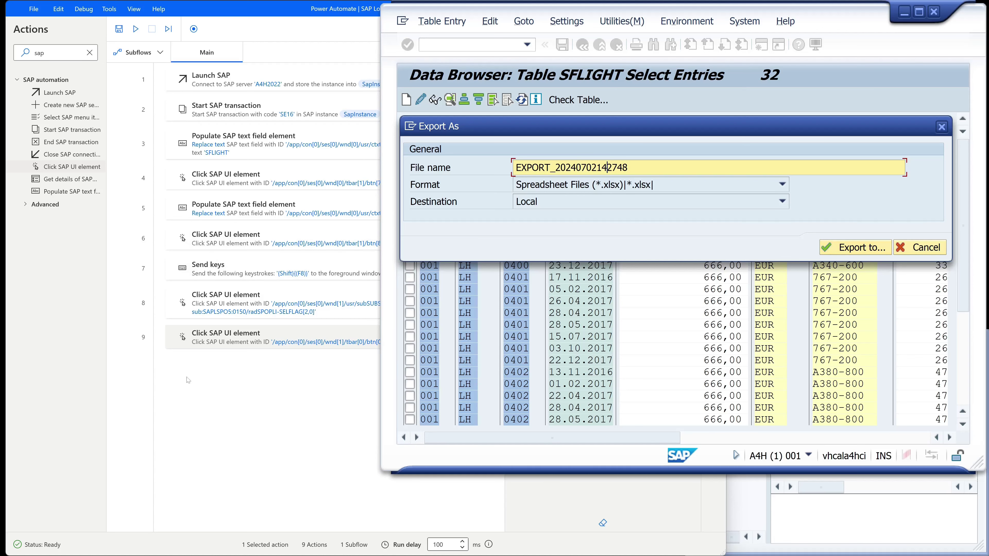
click(52, 200)
drag(54, 167, 258, 417)
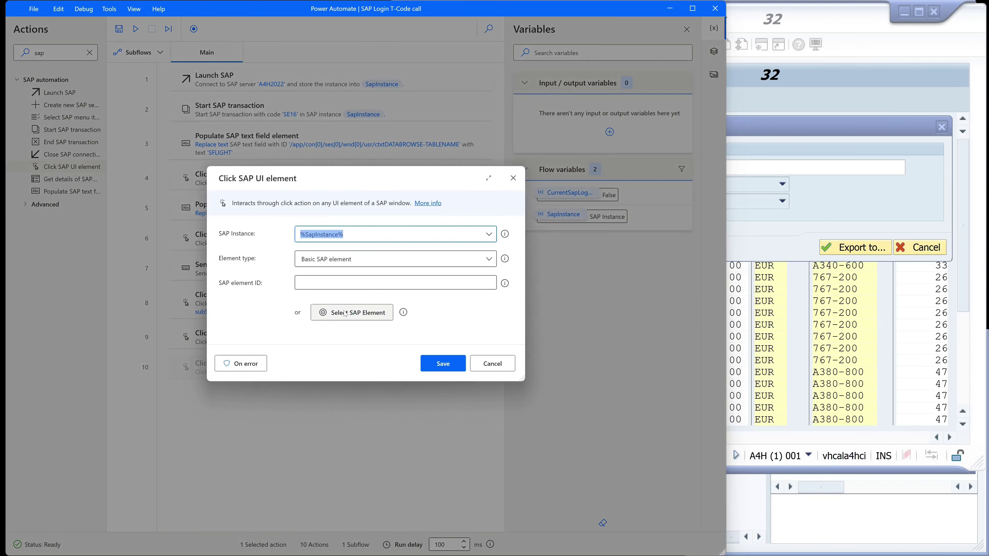
click(351, 312)
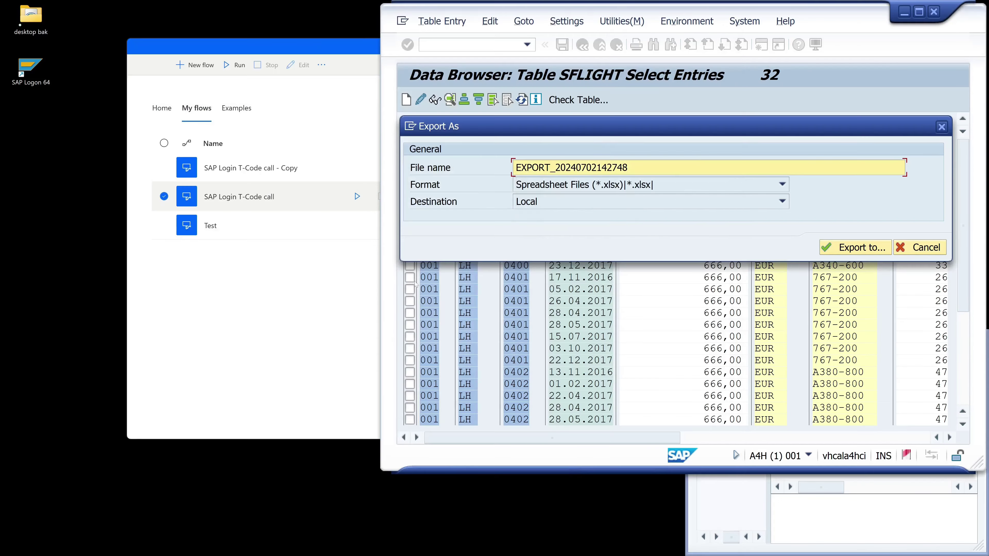
click(852, 248)
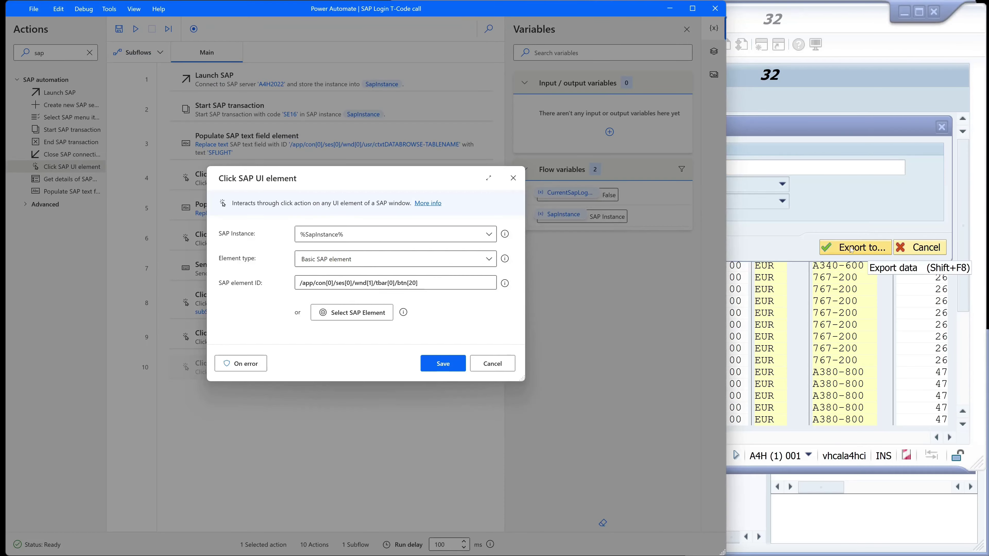
click(443, 363)
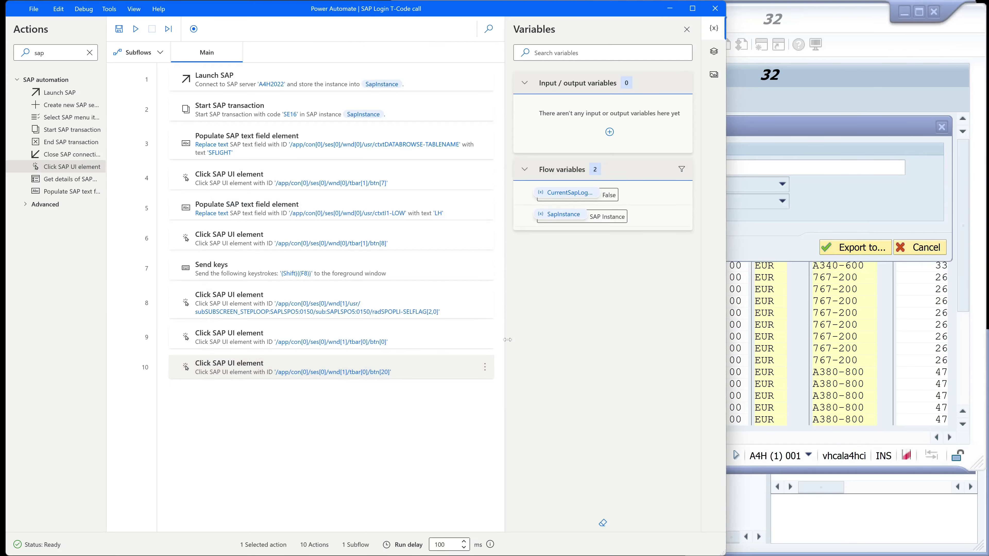
click(765, 250)
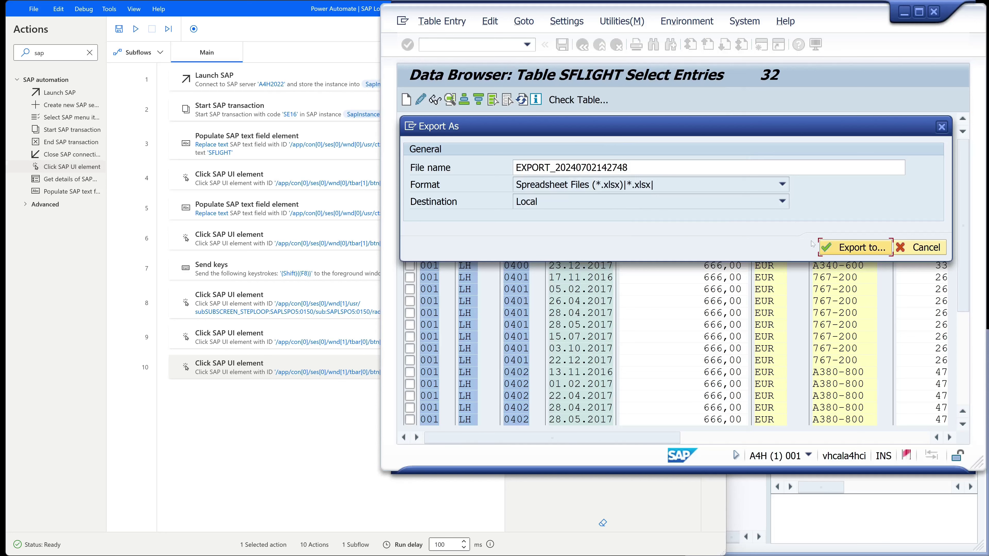
- Add step 11 populating SAP's Directory field (ctxtDY_PATH) with c:\tmp
click(858, 248)
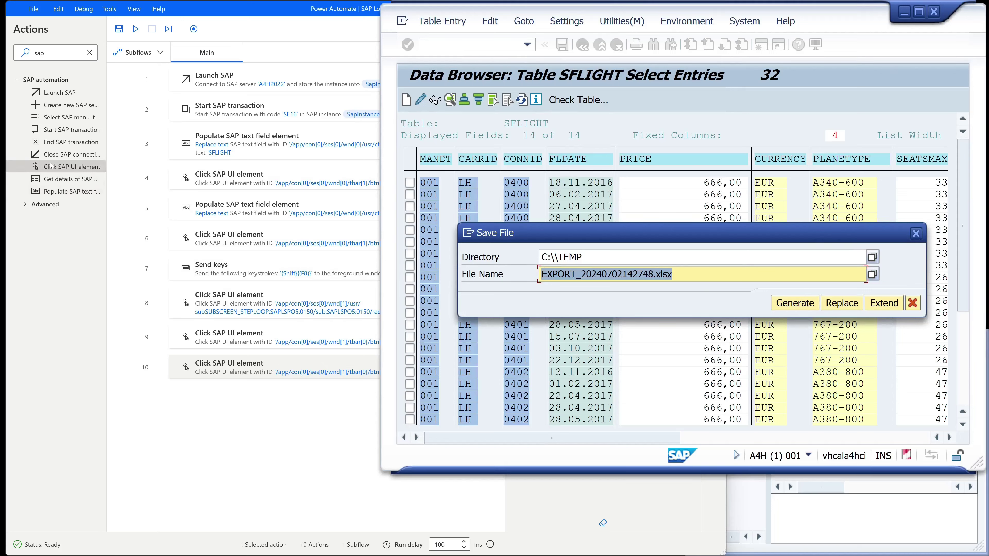
drag(59, 193, 260, 436)
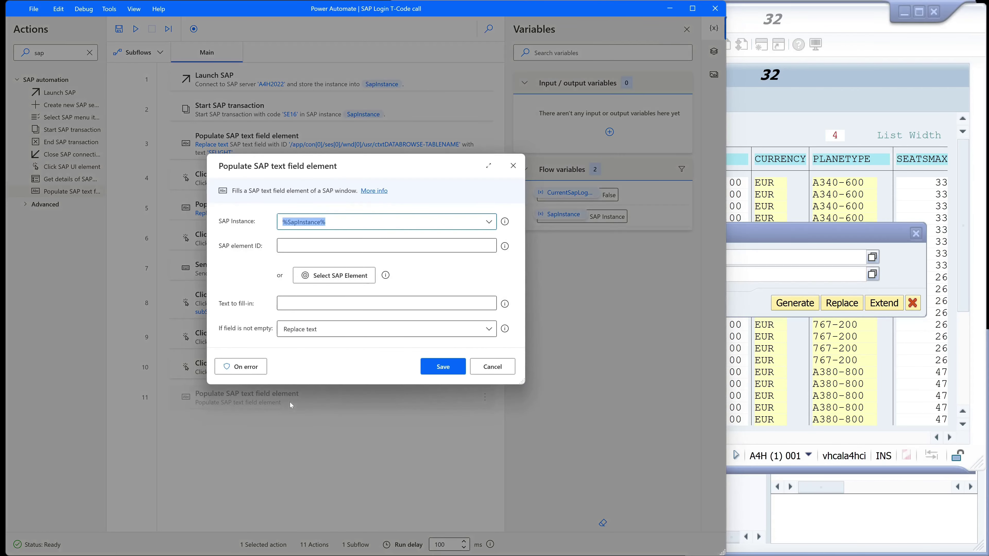
click(334, 275)
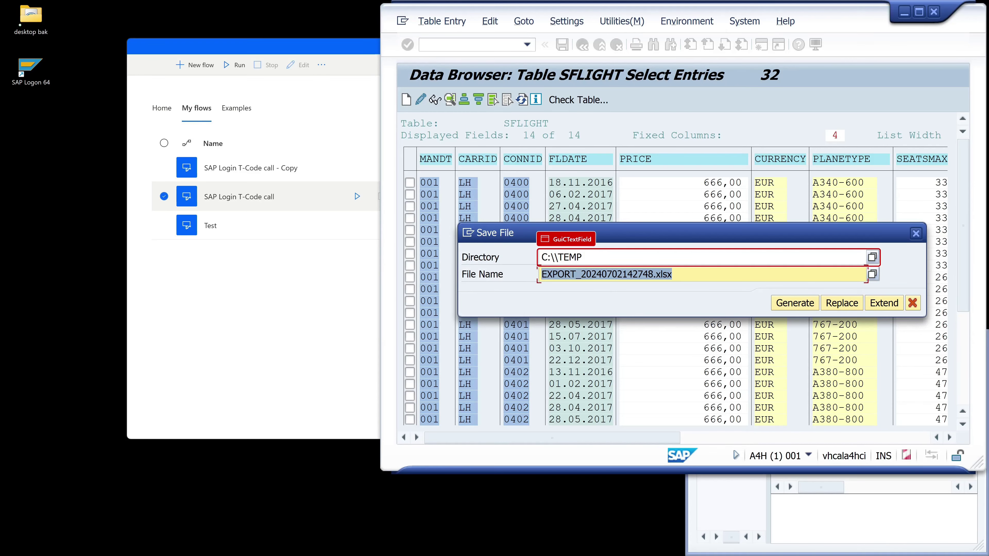
ctrl+click(701, 257)
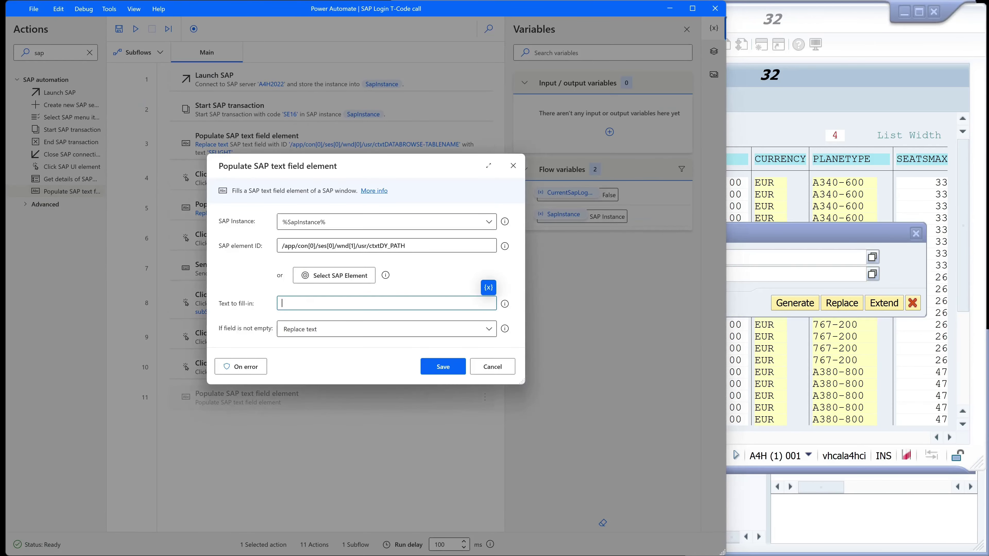
text(c:\tmp)
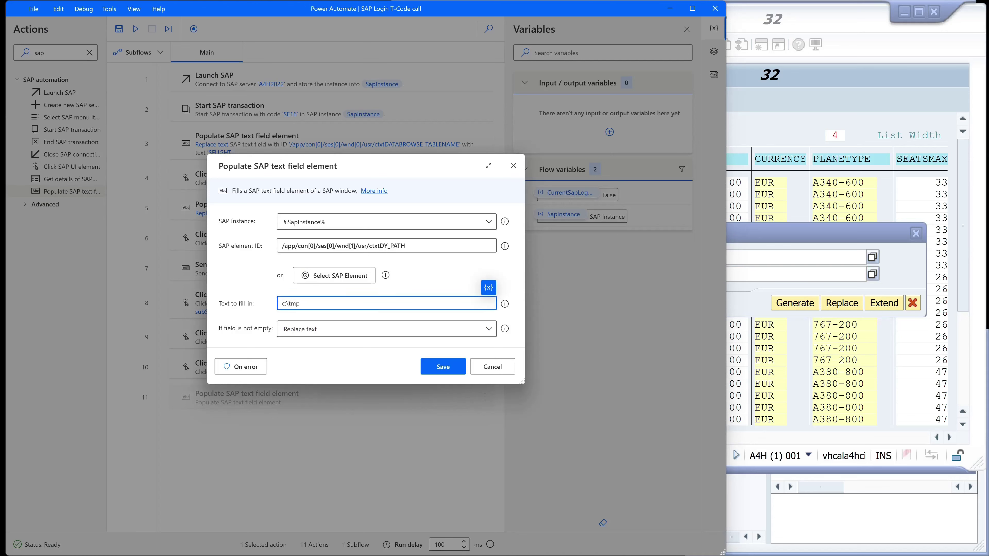
click(448, 367)
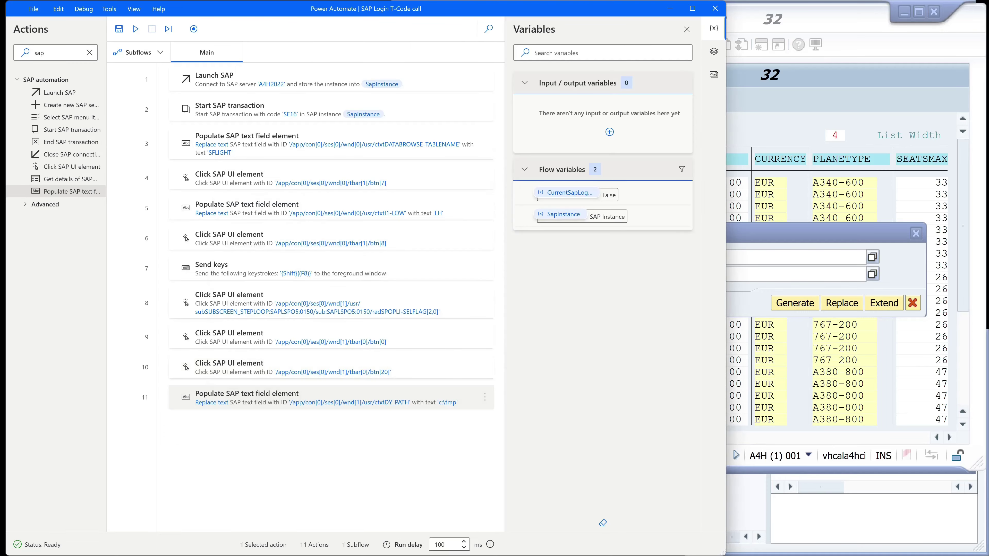
key(alt+Tab)
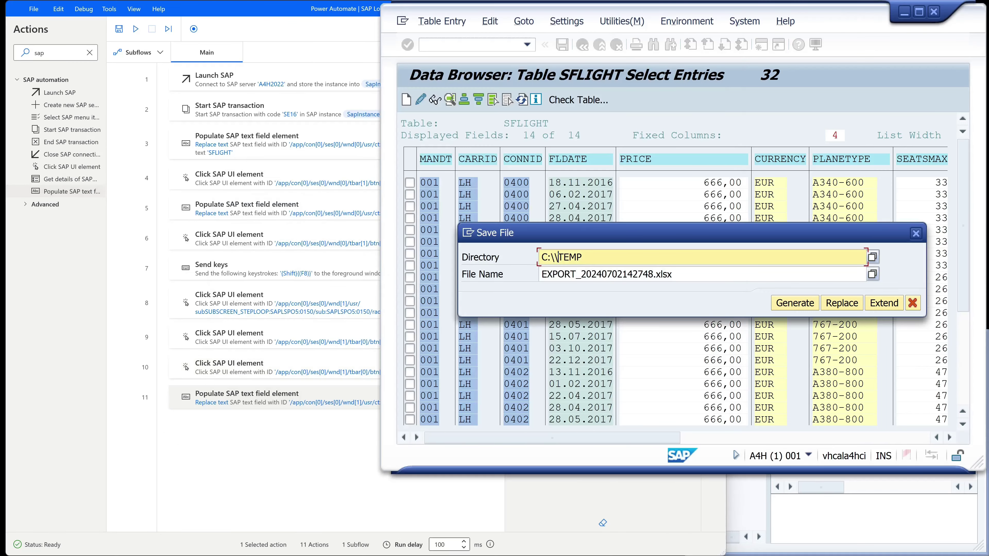
- Correct the directory in SAP's Save File dialog to C:\tmp
click(556, 257)
key(BackSpace)
key(BackSpace)
key(BackSpace)
key(BackSpace)
key(BackSpace)
text(tmp)
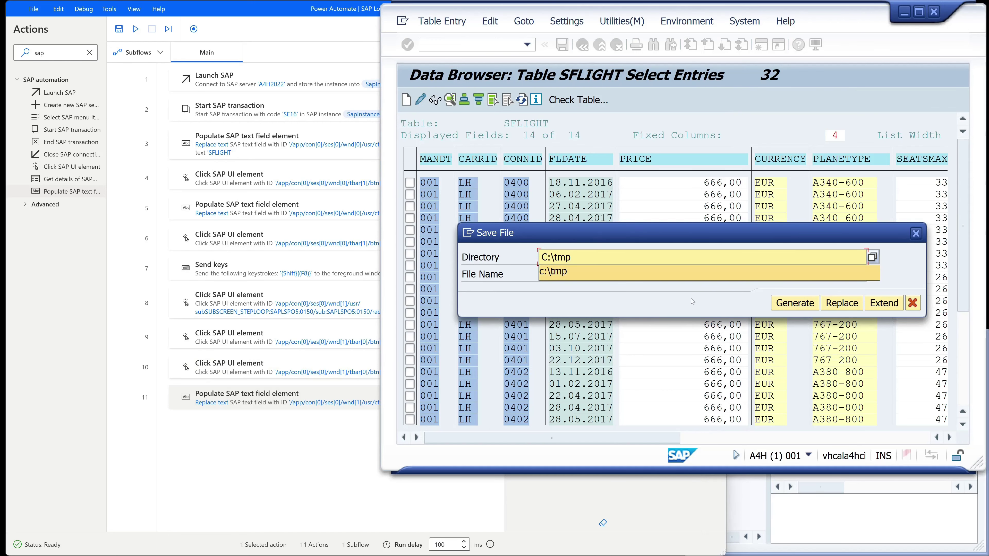
key(Escape)
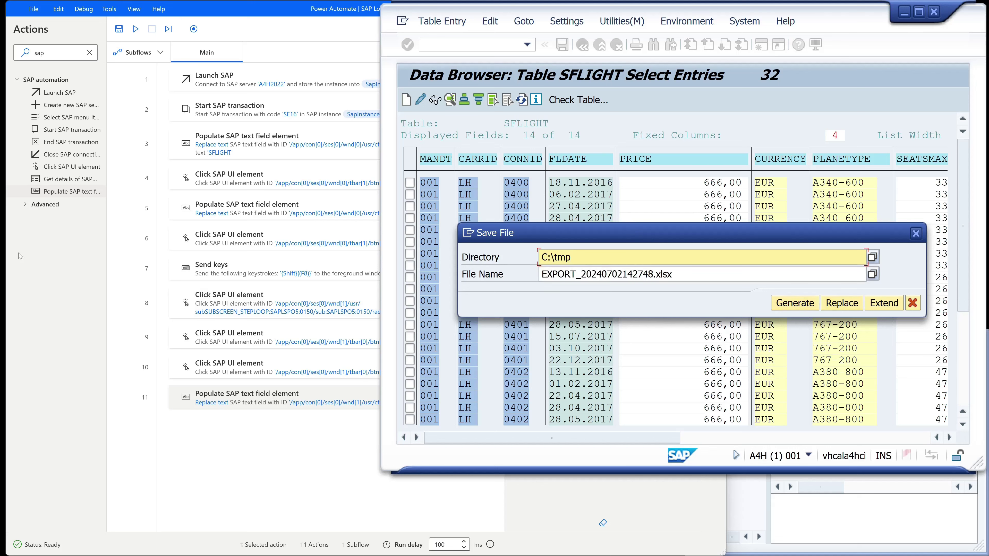
- Add step 12 clicking SAP's Generate button (btn[0]) in the Save File dialog
drag(56, 170, 274, 408)
click(349, 313)
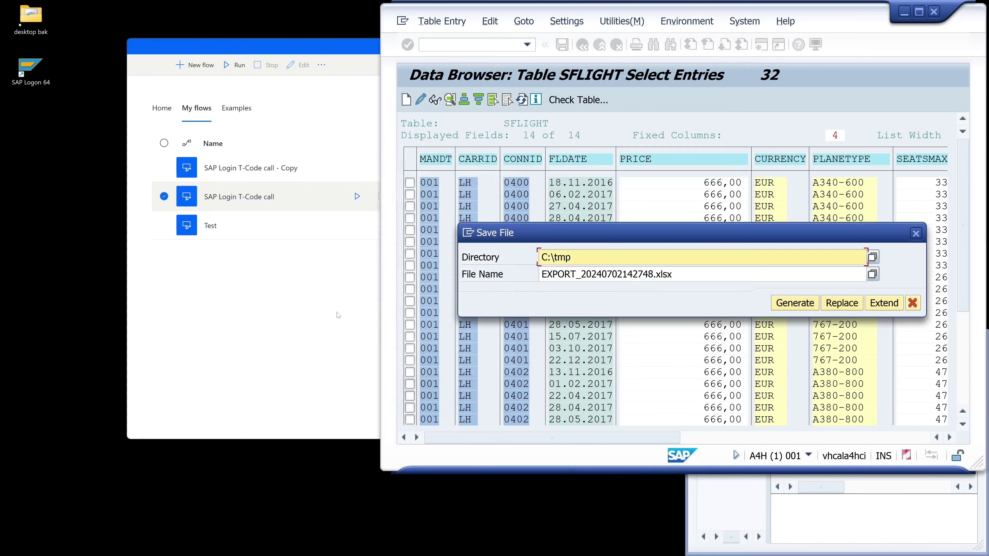
ctrl+click(794, 303)
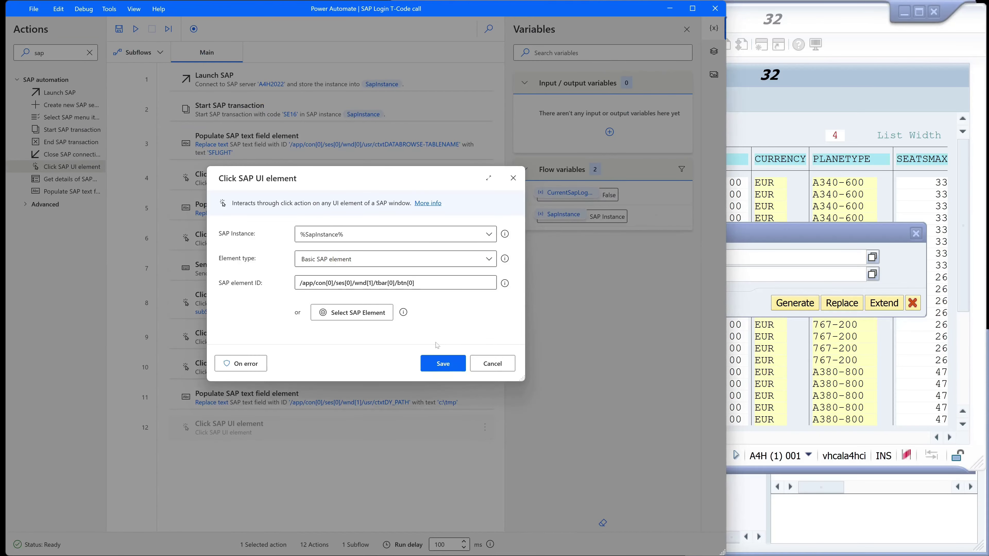
click(445, 364)
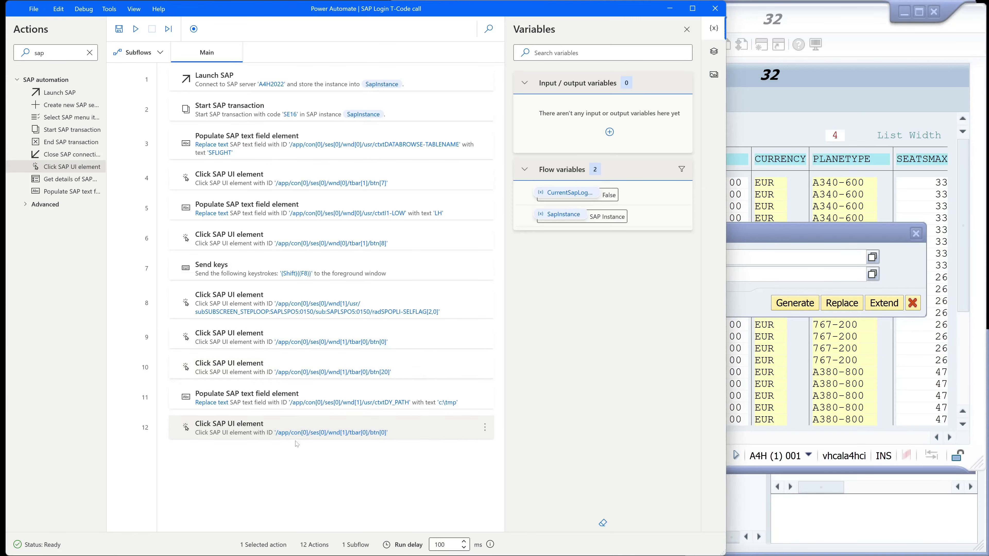
- Generate the export file in C:\tmp, decline write access, and dismiss the access-denied message
click(871, 235)
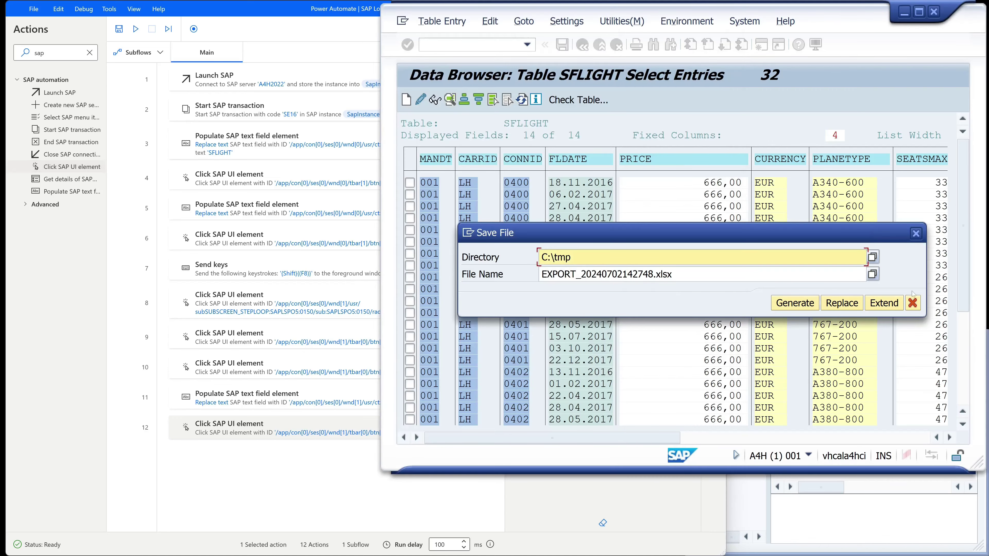
key(Return)
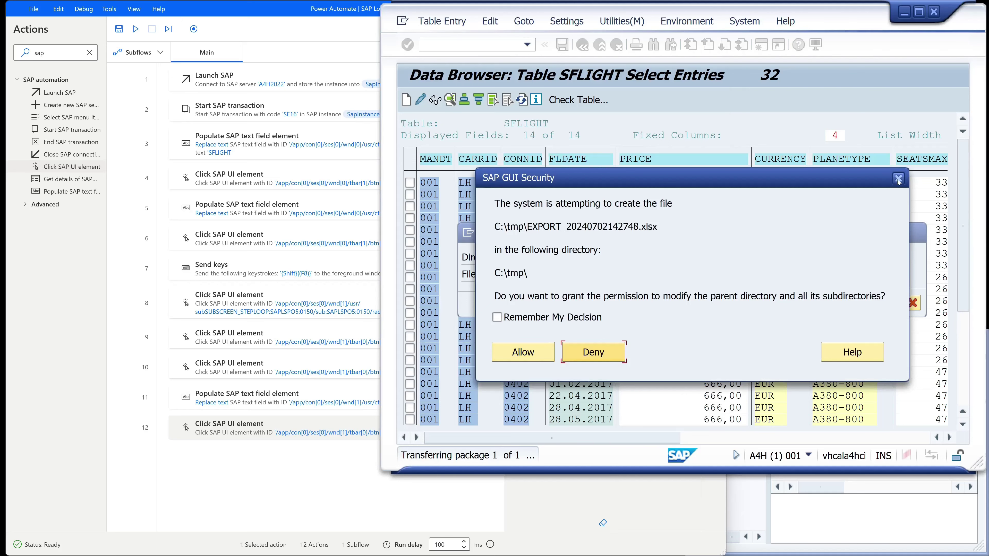
key(Return)
click(852, 280)
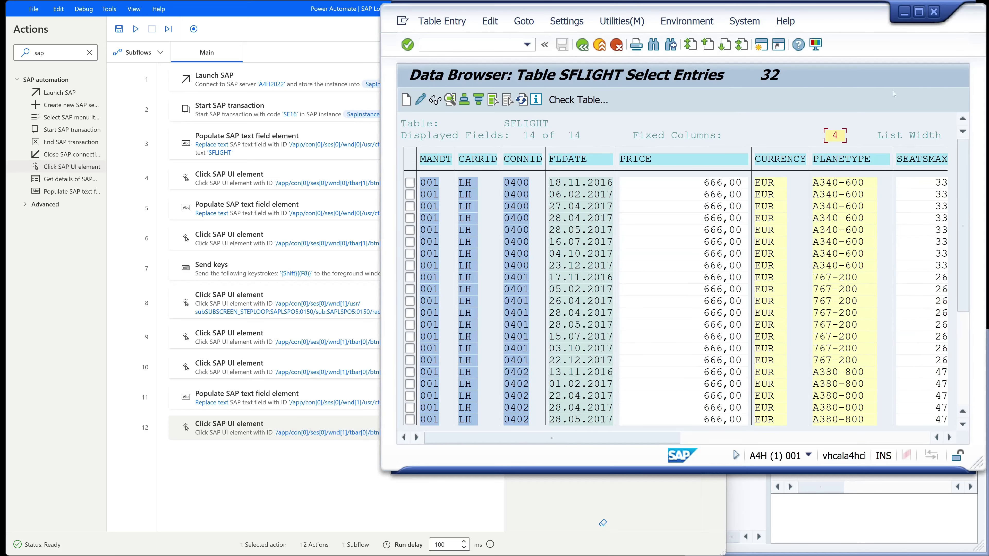
- Close the SAP window, confirm Log Off with Yes, and close SAP Logon 800
click(934, 11)
click(571, 260)
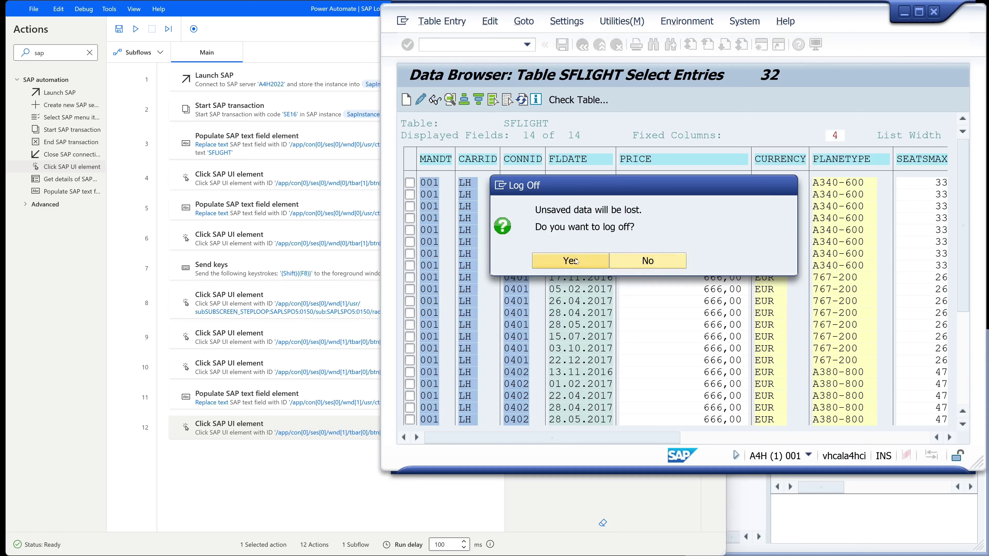
click(963, 342)
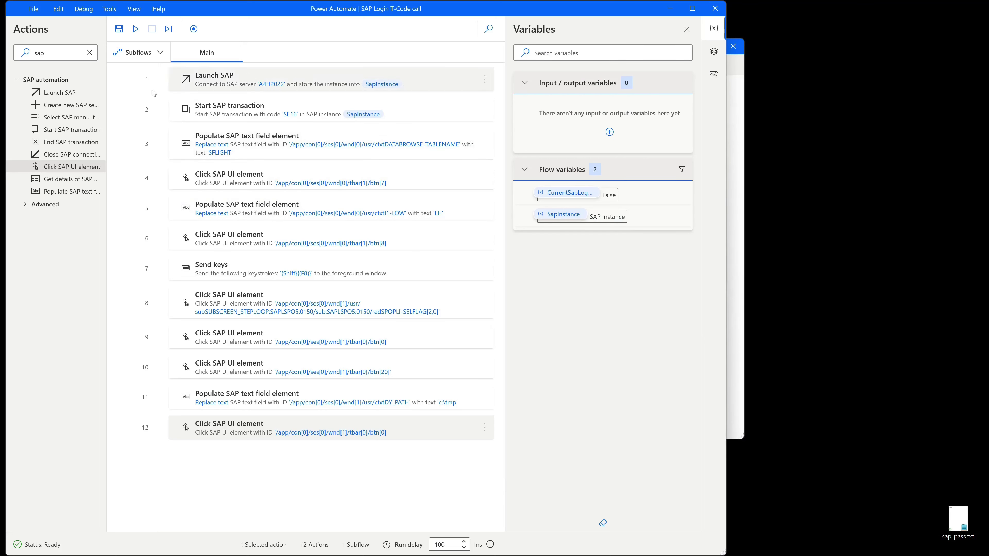
- Run the flow and let SAP create and open c:\tmp\EXPORT_20240702143351.xlsx, remembering both permissions
click(135, 29)
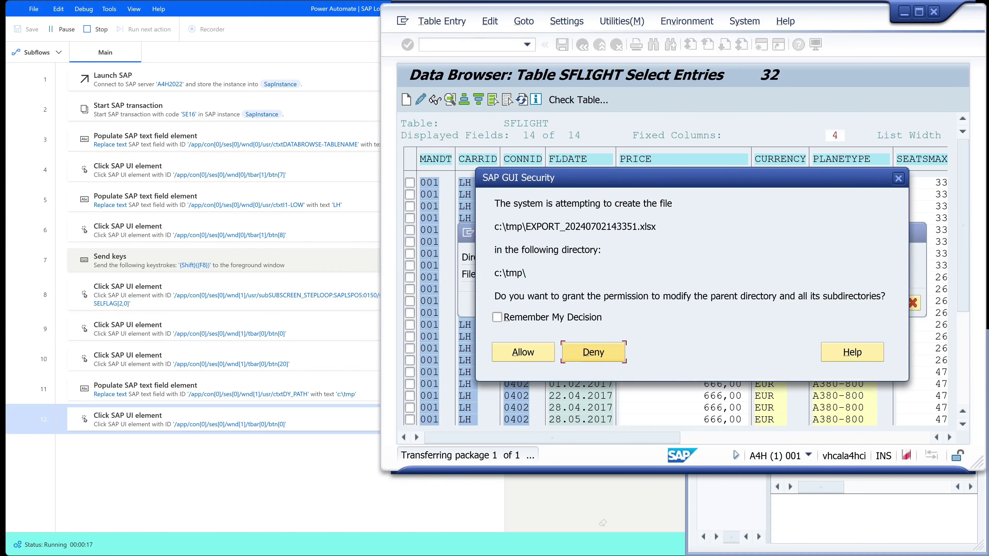
click(502, 318)
click(534, 355)
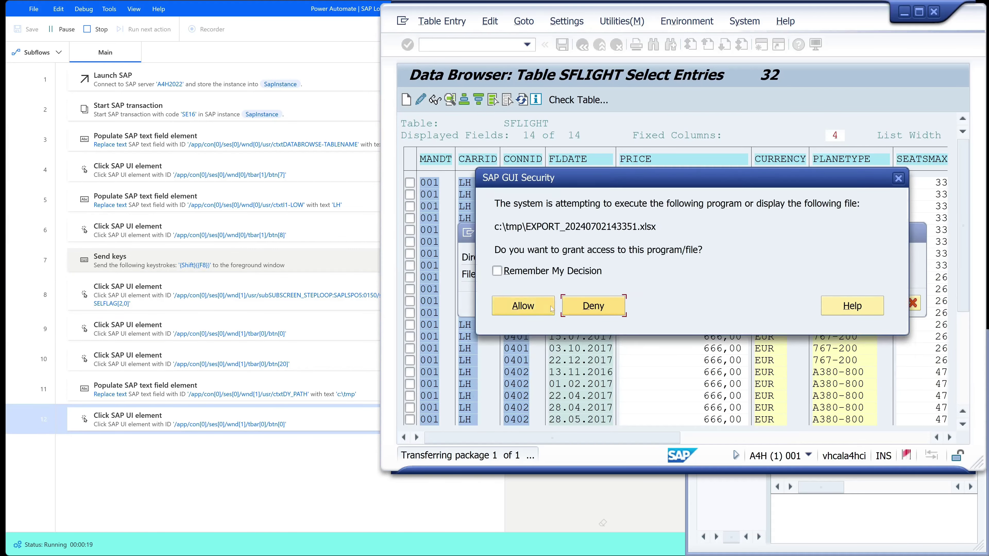
click(498, 271)
click(528, 305)
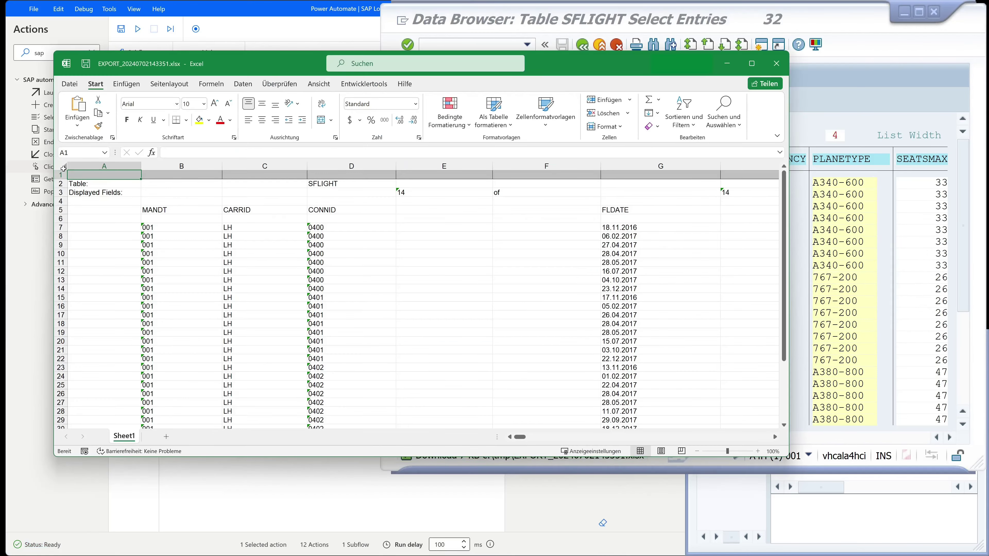
- Auto-fit all columns of the SFLIGHT export, inspect the 16.07.2017 dates, then close Excel with Nicht speichern
click(64, 169)
double_click(141, 166)
click(307, 299)
ctrl+scroll(315, 296, up, 2)
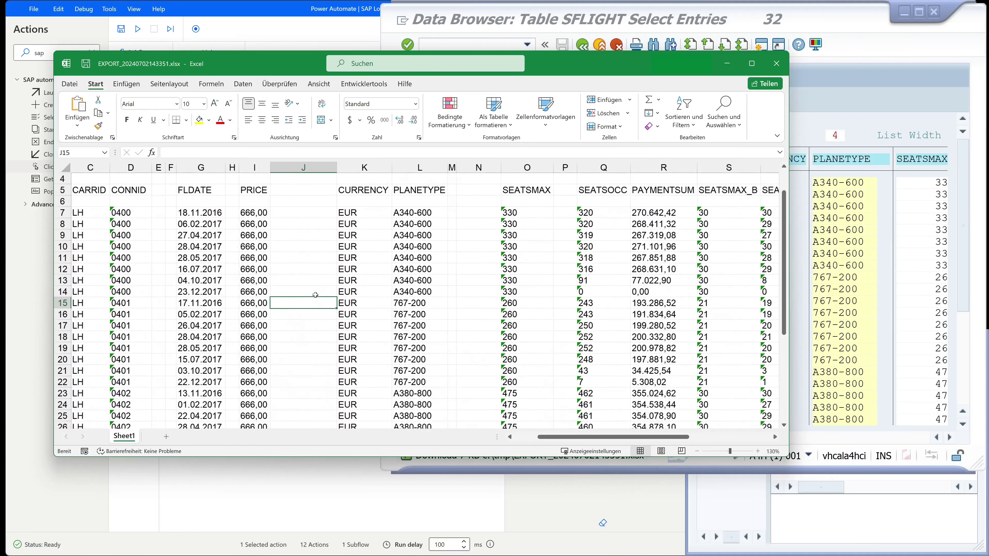
drag(236, 271, 171, 270)
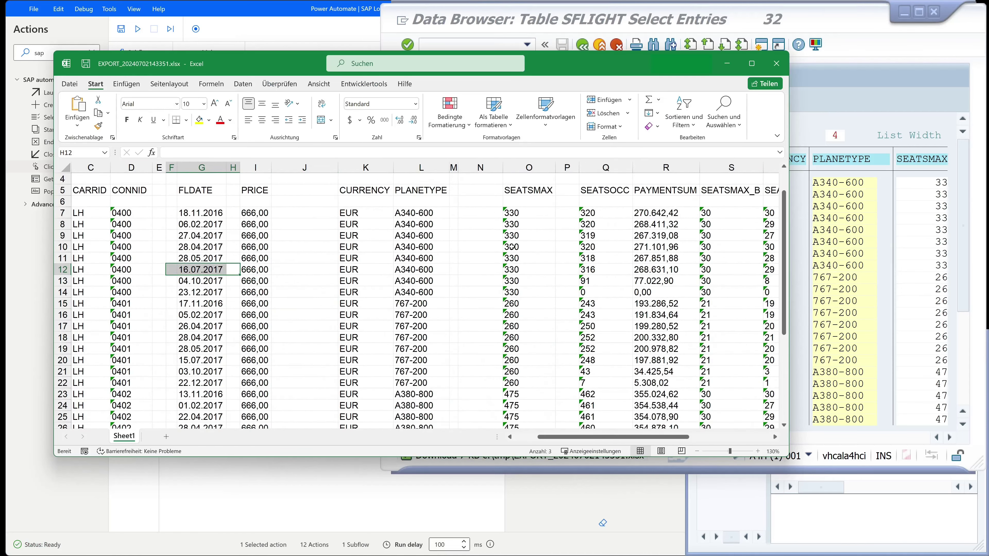
click(777, 65)
click(494, 304)
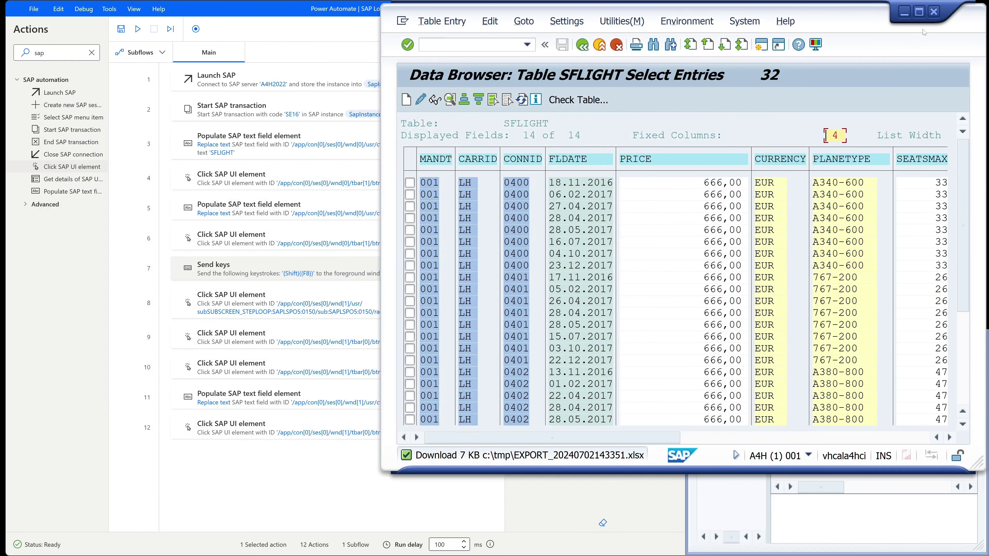
- Log off SAP and delete the single EXPORT file rule from the SAP GUI security rules
click(931, 15)
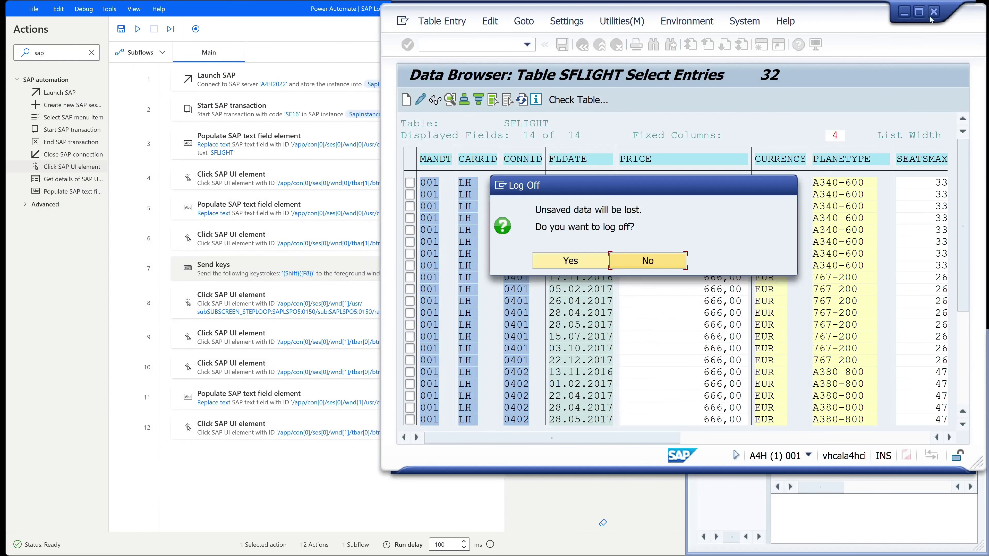
click(586, 260)
click(709, 344)
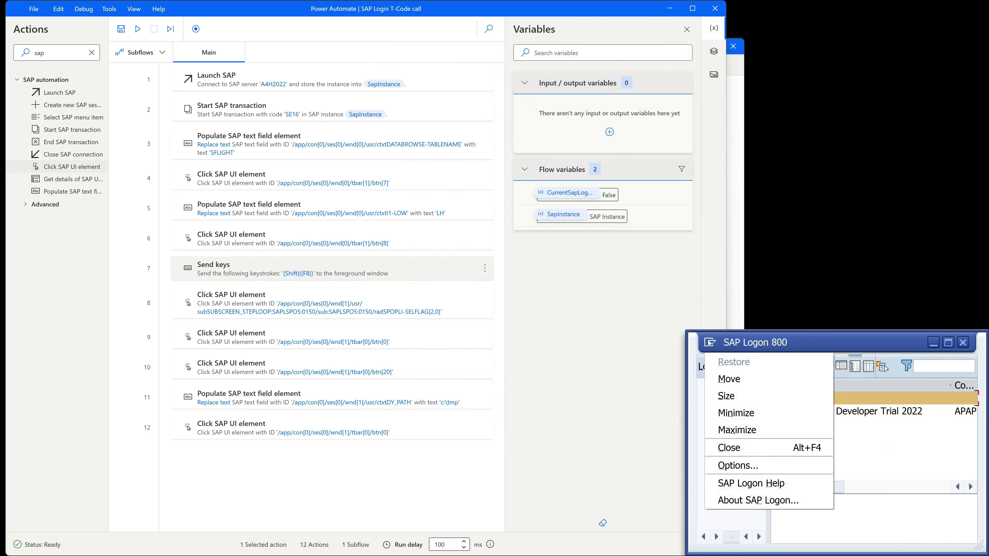
click(740, 466)
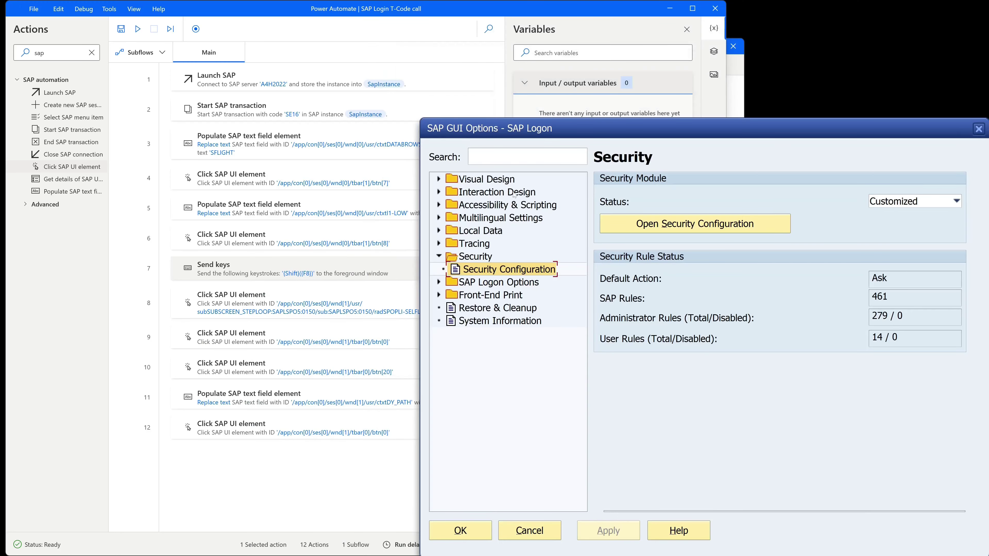
click(470, 257)
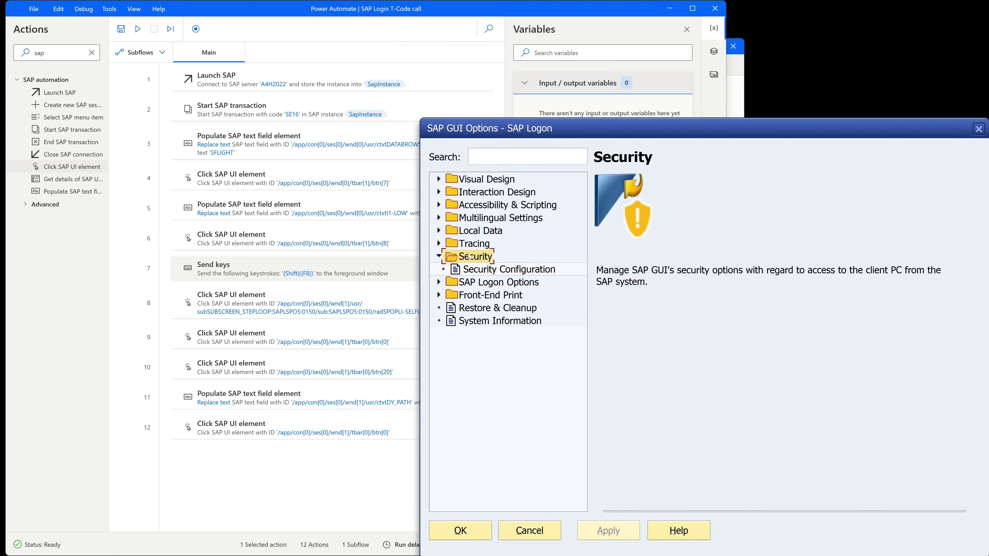
click(482, 270)
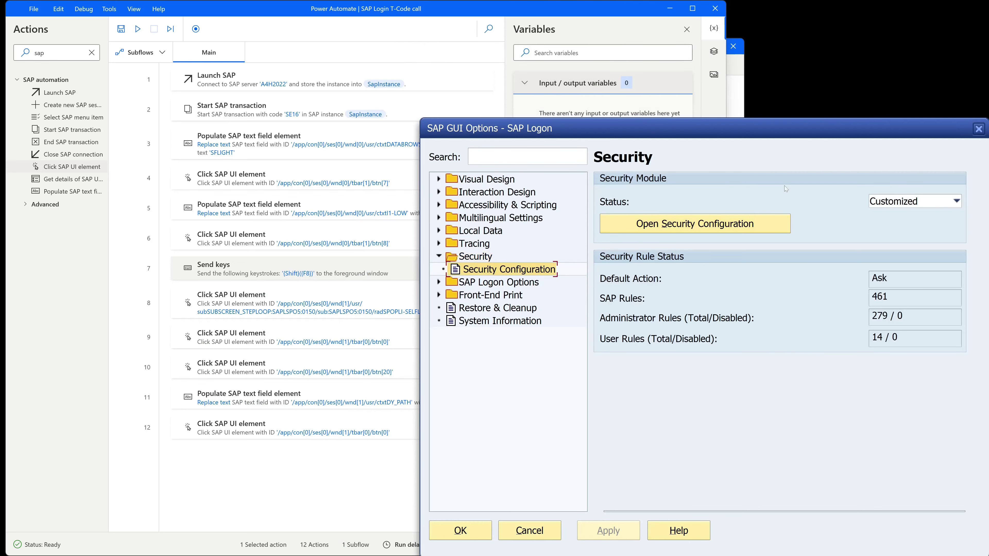
click(720, 225)
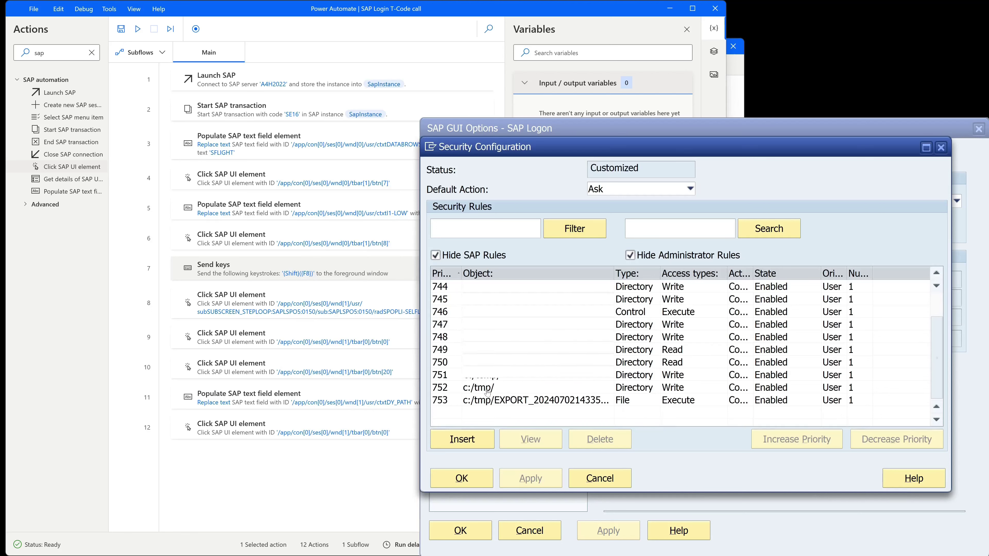
click(483, 390)
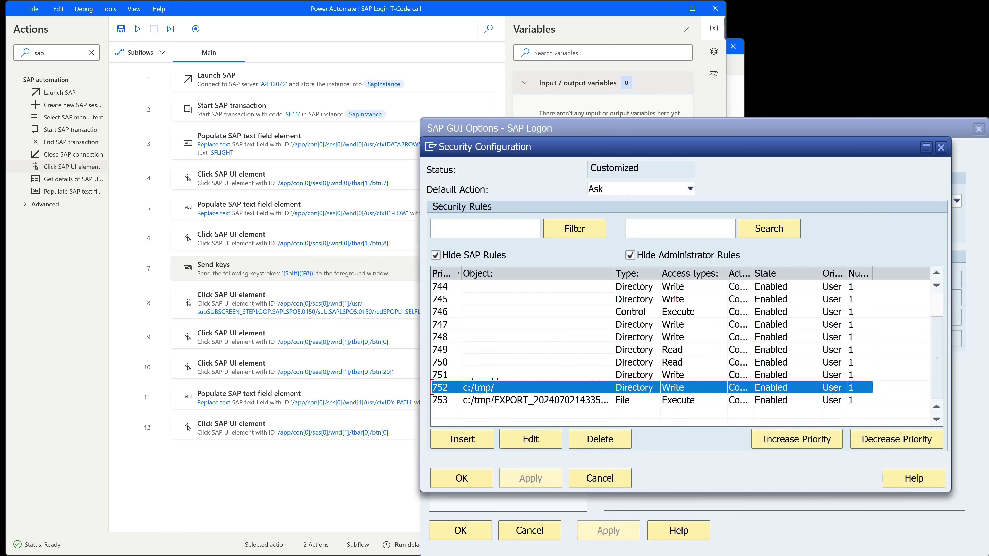
click(554, 404)
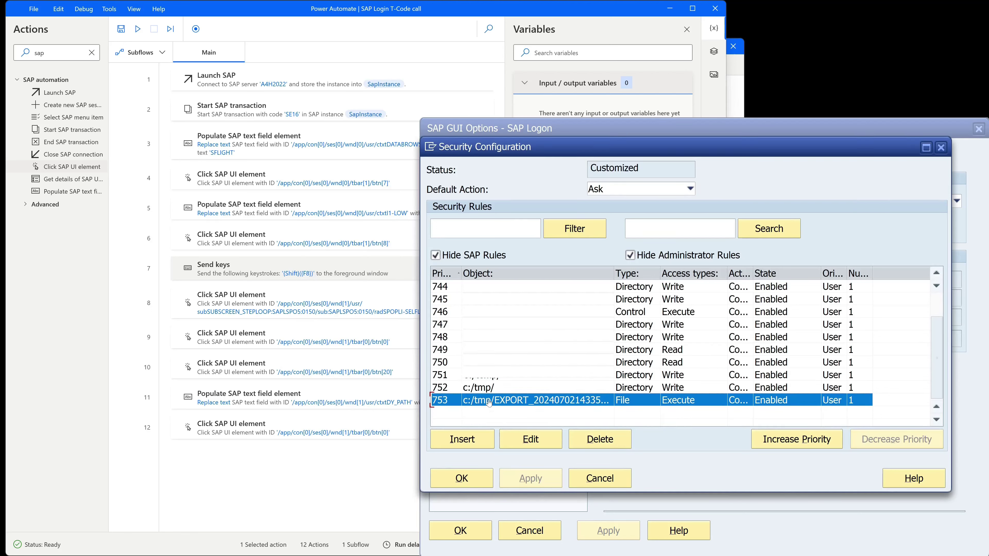
click(611, 440)
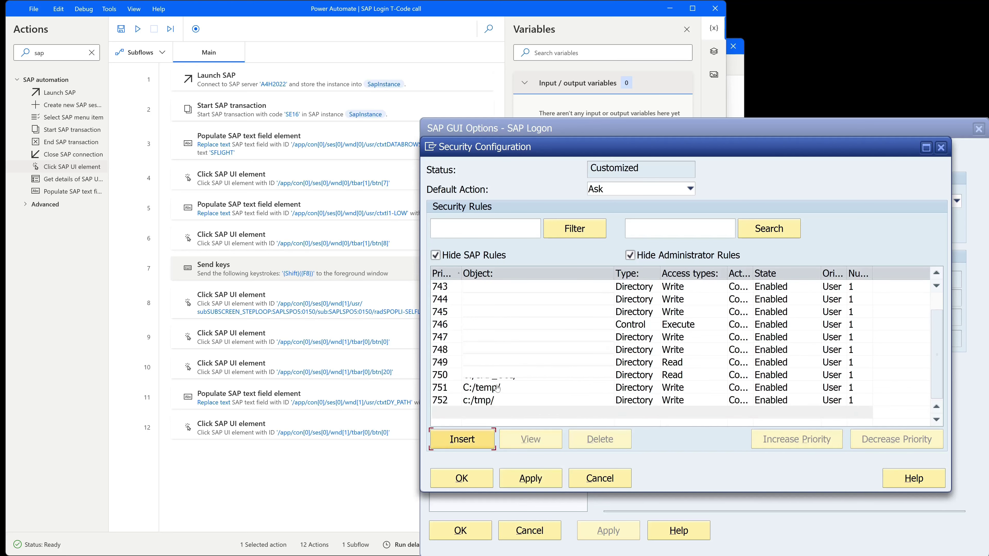
- Change the c:/tmp/ security rule to Allow with read, write, execute access, and apply the change
click(481, 402)
click(541, 443)
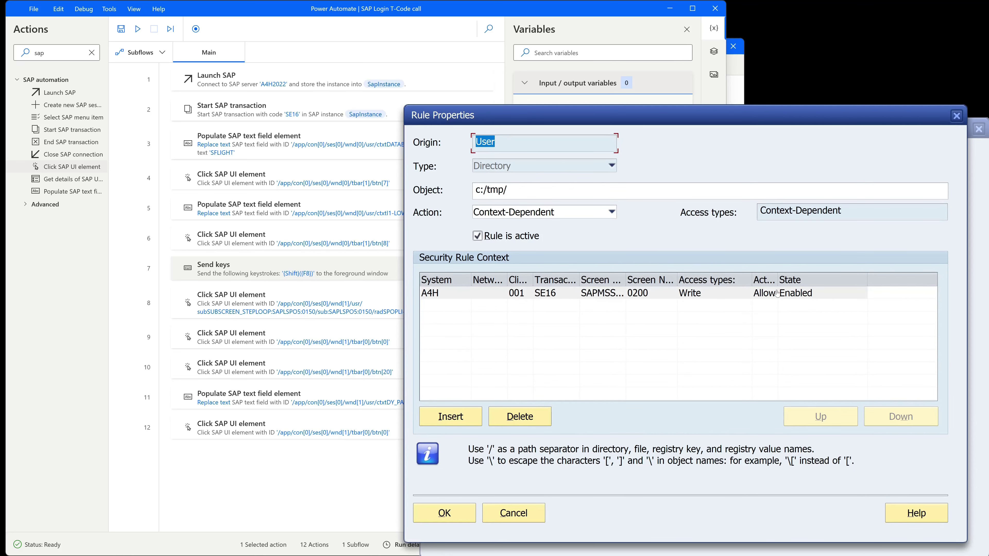
click(539, 217)
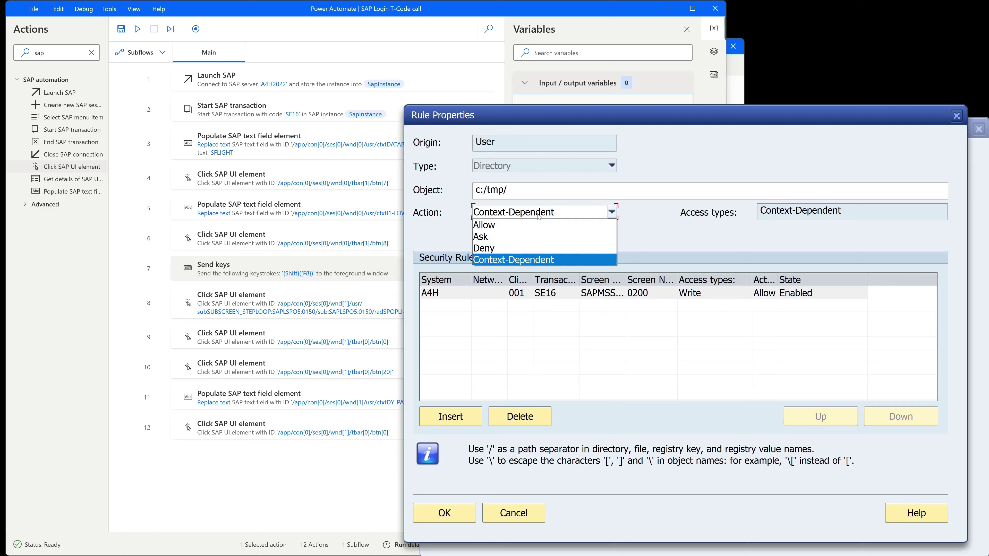
click(520, 226)
click(943, 211)
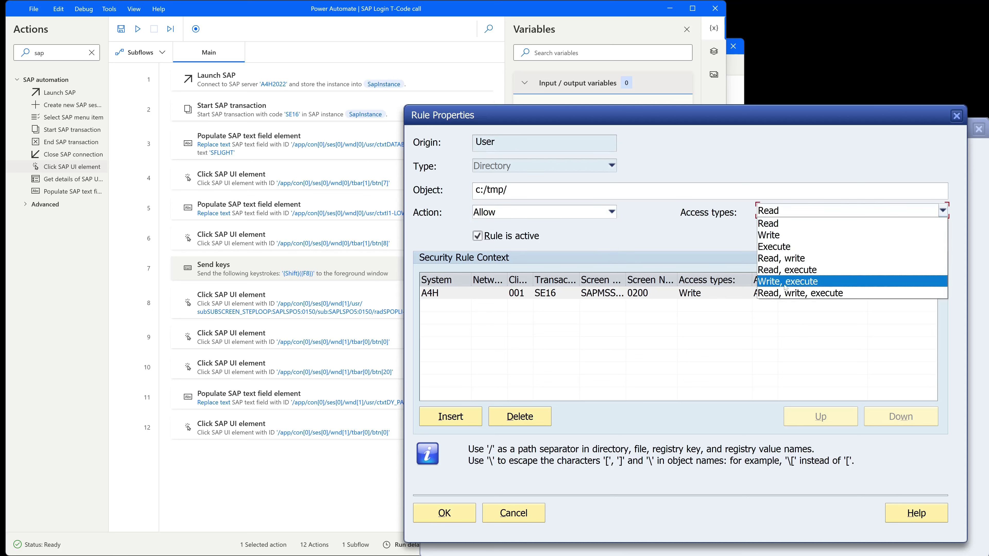
click(786, 293)
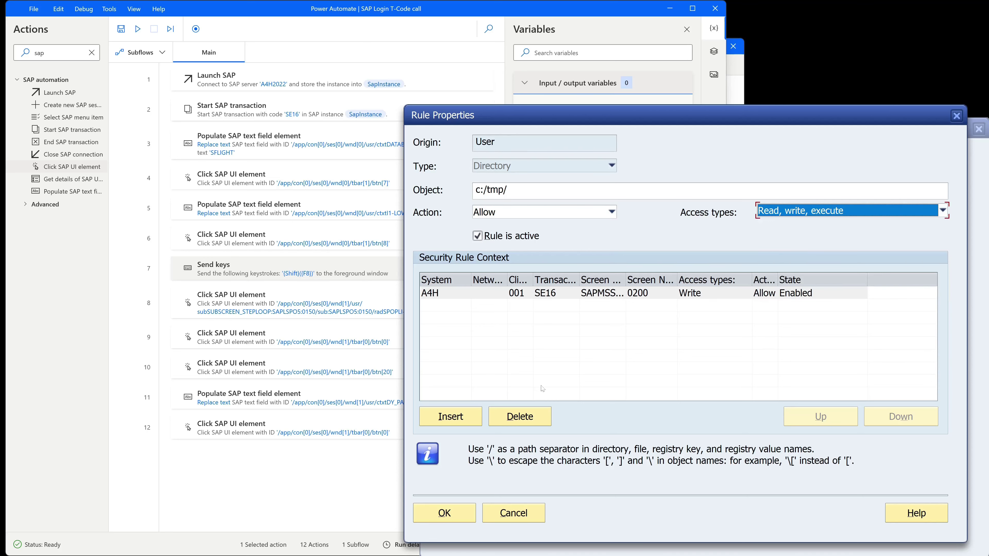
click(449, 417)
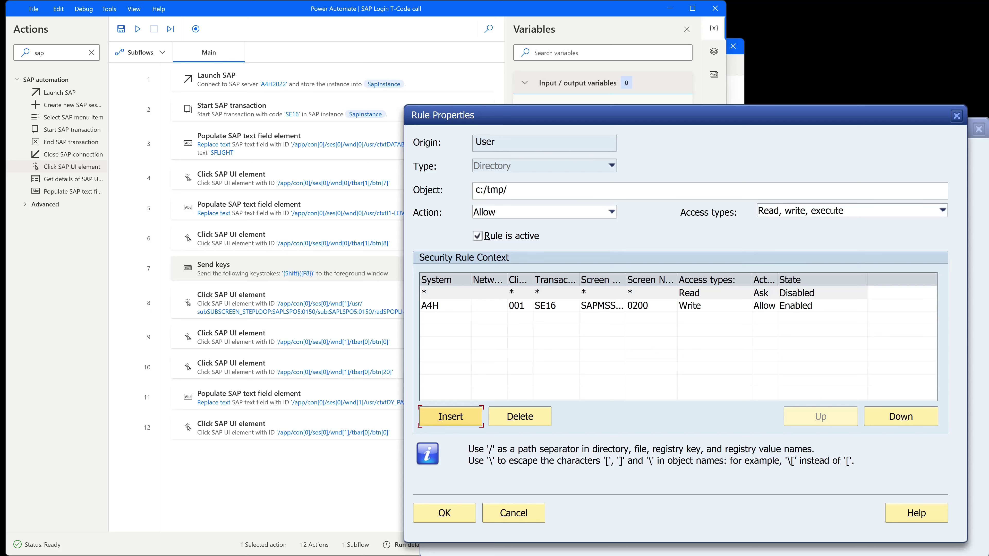
click(464, 513)
click(532, 479)
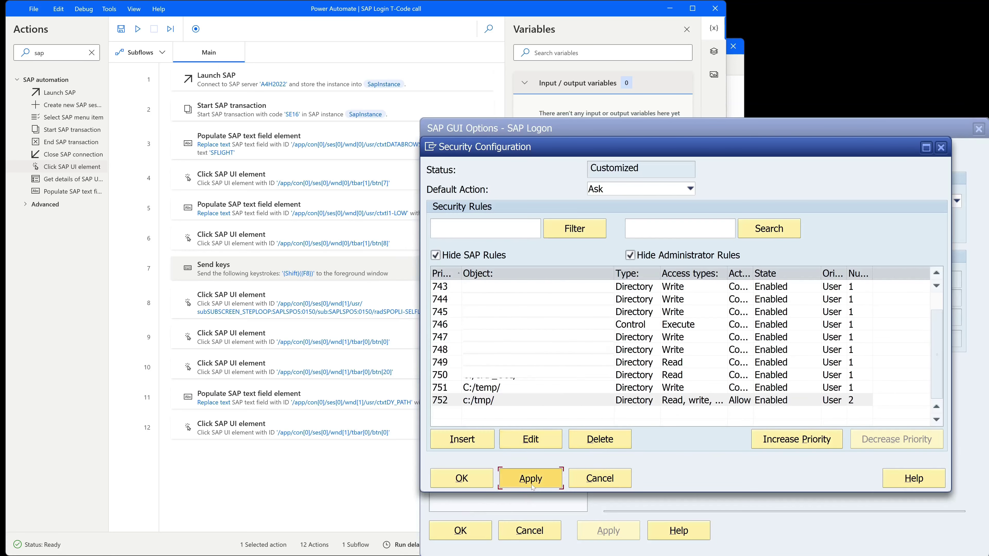
click(466, 485)
- Close SAP GUI options and SAP Logon, then rerun the flow to export EXPORT_20240702143519.xlsx
click(485, 531)
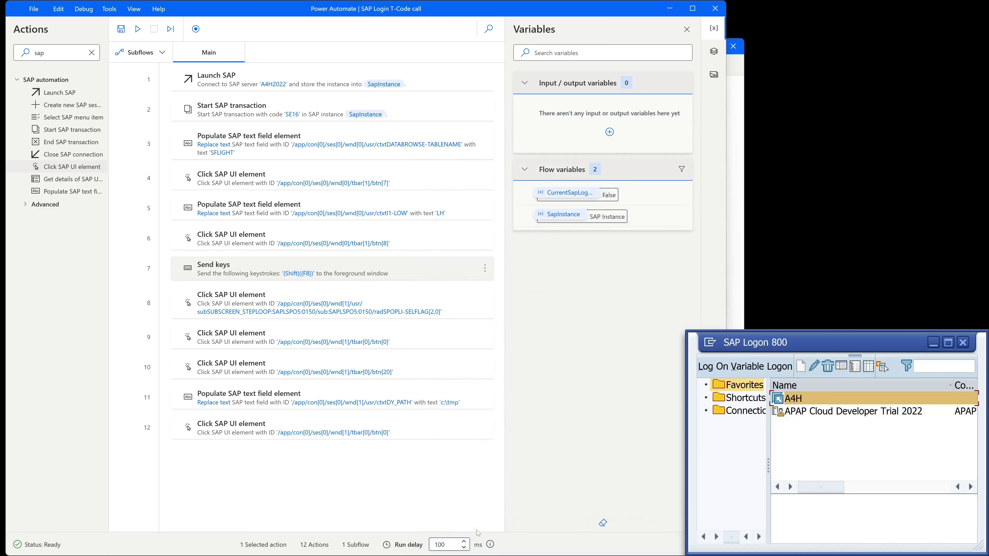
click(963, 343)
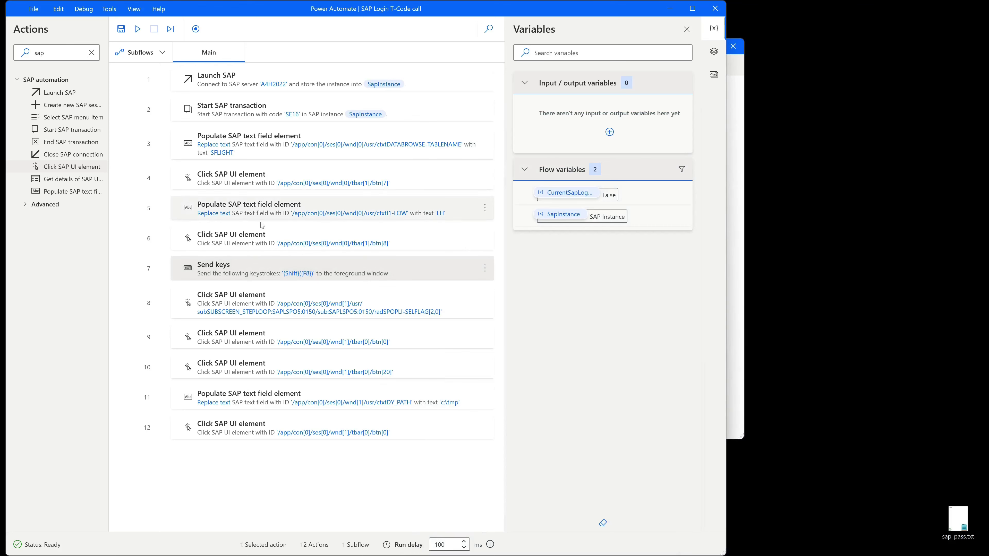
click(137, 28)
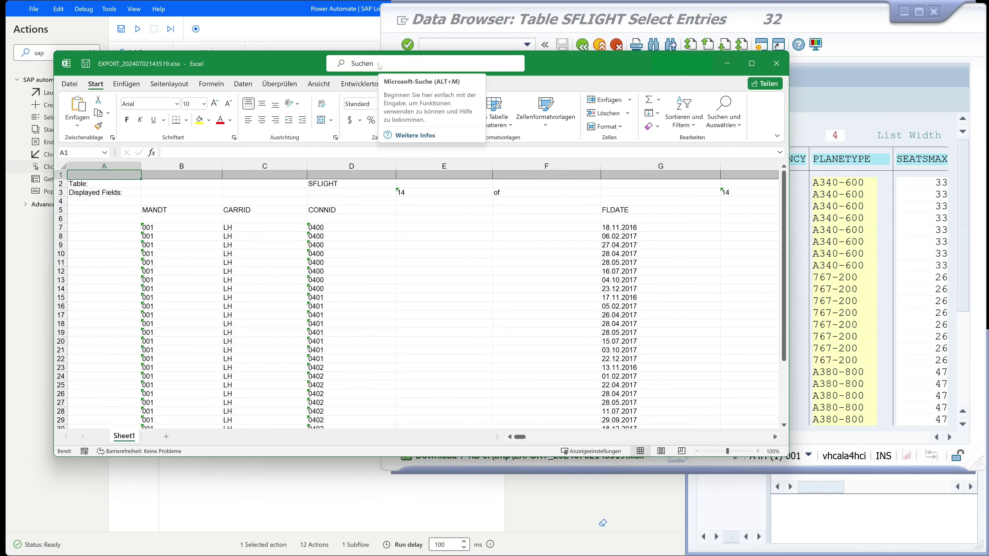
- Auto-fit every column of the new export workbook and scroll through the data
click(377, 229)
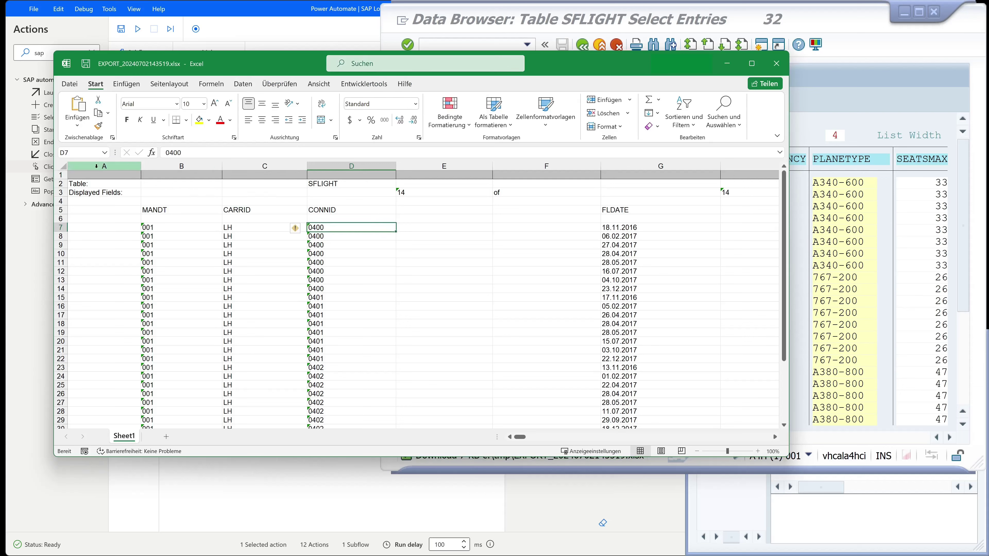
click(63, 167)
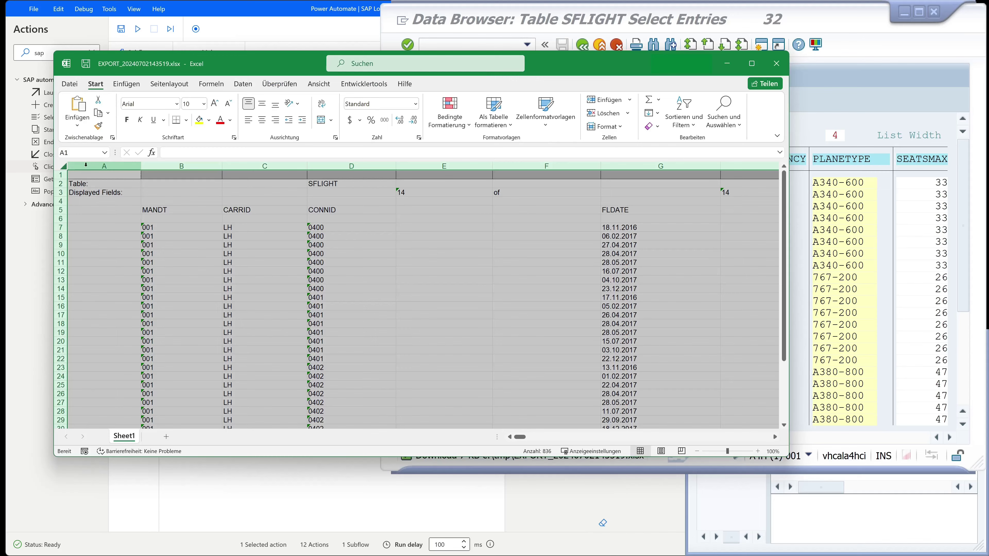
double_click(140, 166)
click(294, 306)
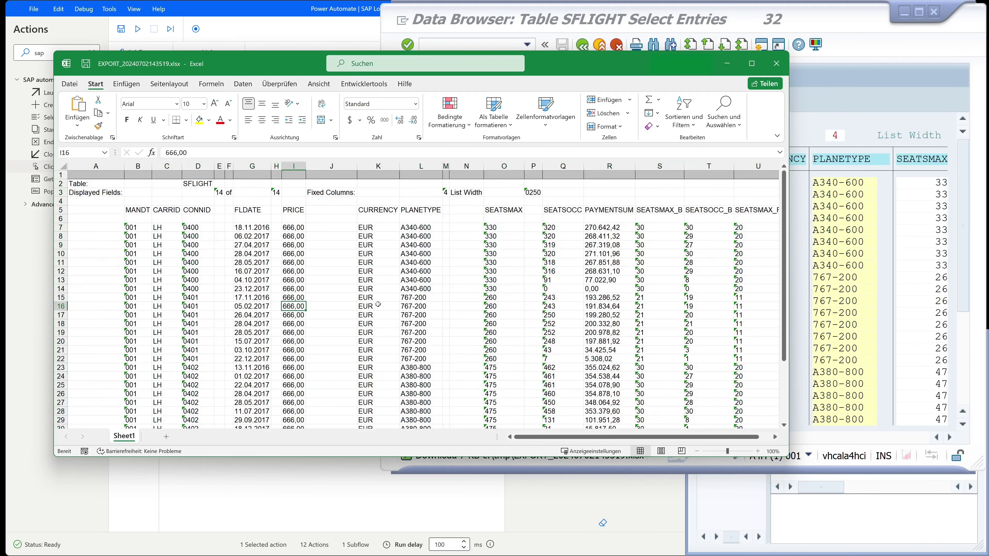
scroll(396, 331, down, 10)
scroll(396, 331, up, 10)
scroll(396, 331, down, 5)
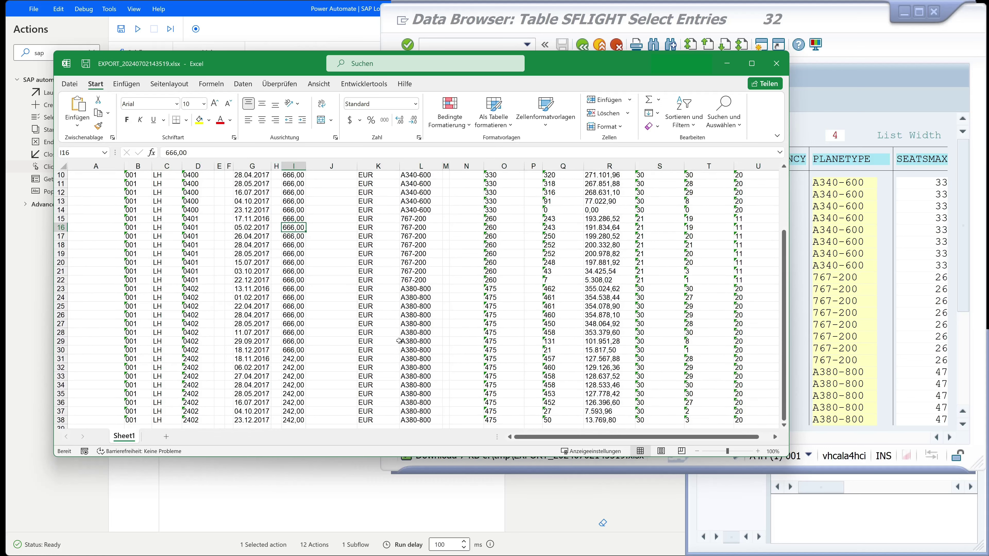
scroll(408, 337, up, 5)
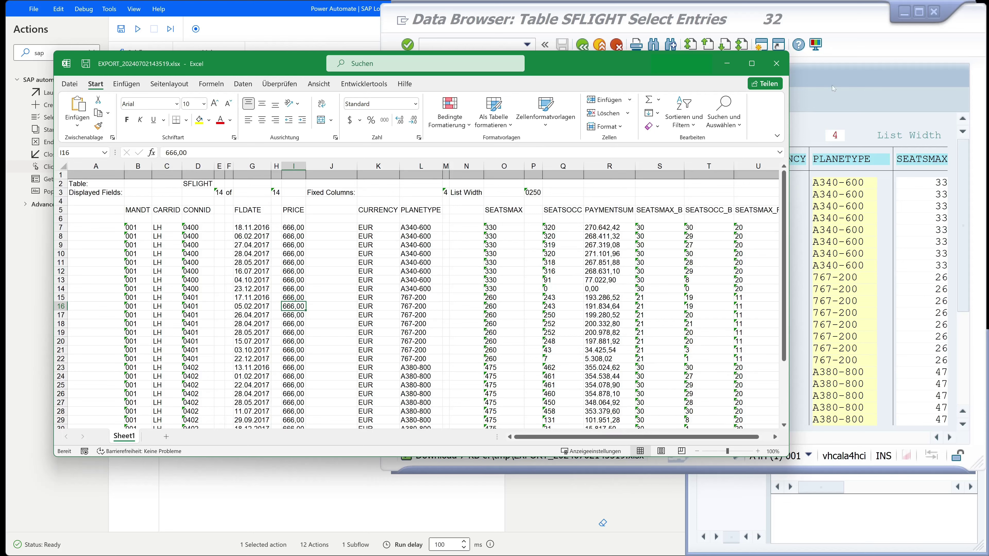
- Close the export workbook unsaved and check the five EXPORT xlsx files in c:\tmp
click(776, 63)
click(494, 302)
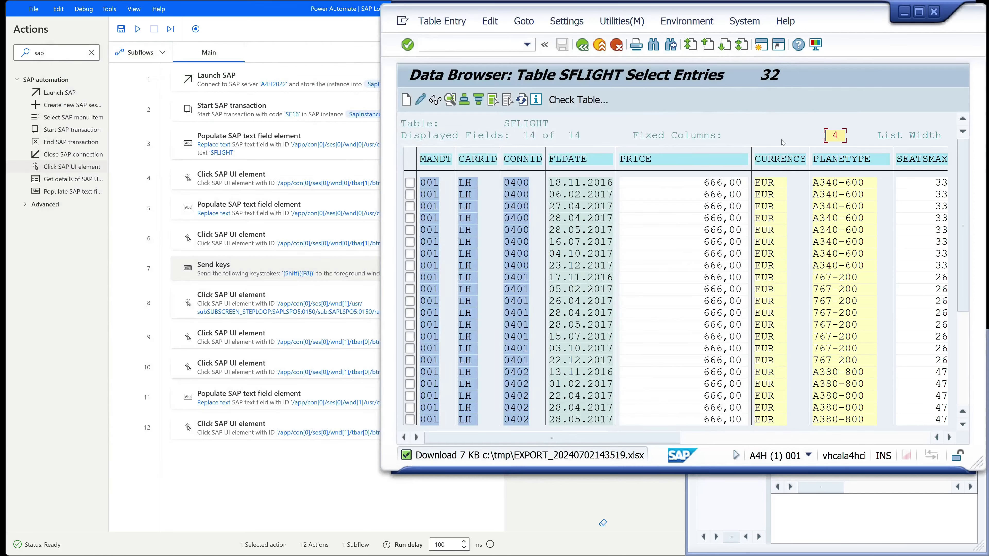
key(alt+Tab)
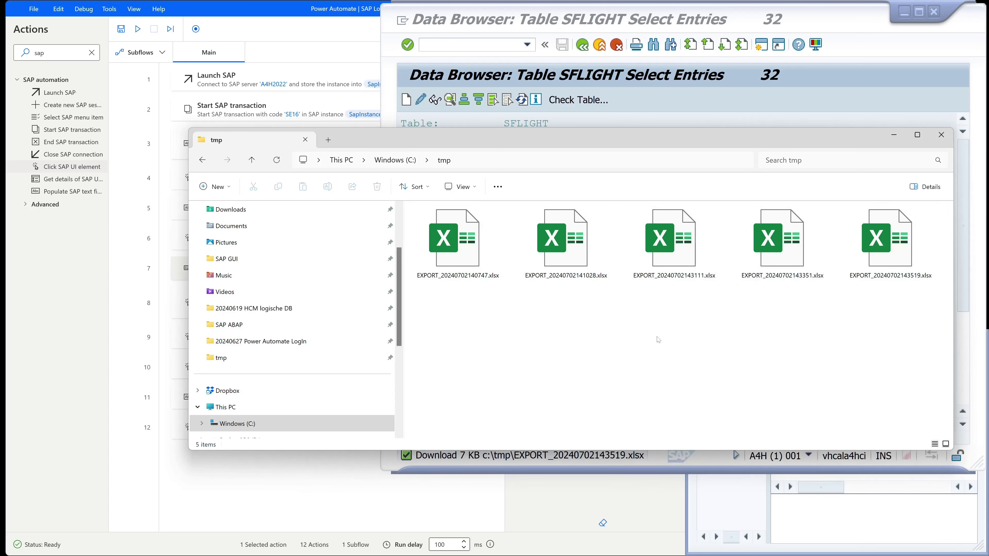
key(alt+F4)
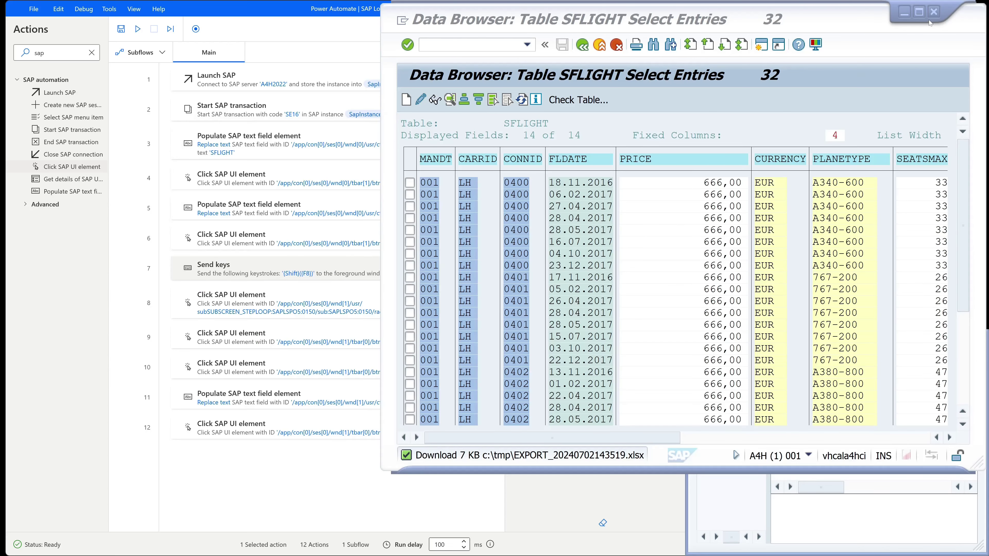
- Log off the SAP session and close the SAP Logon window
click(936, 13)
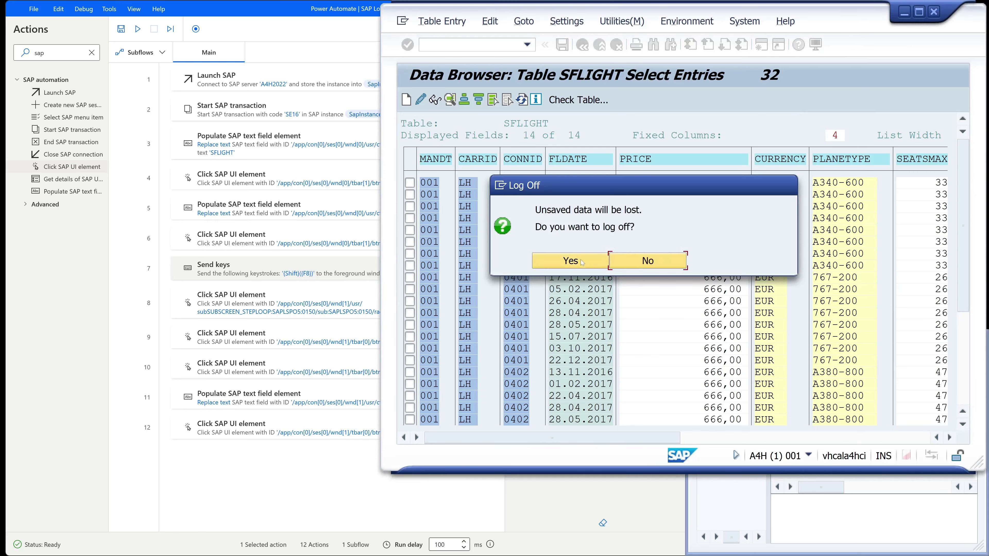
click(606, 265)
click(962, 344)
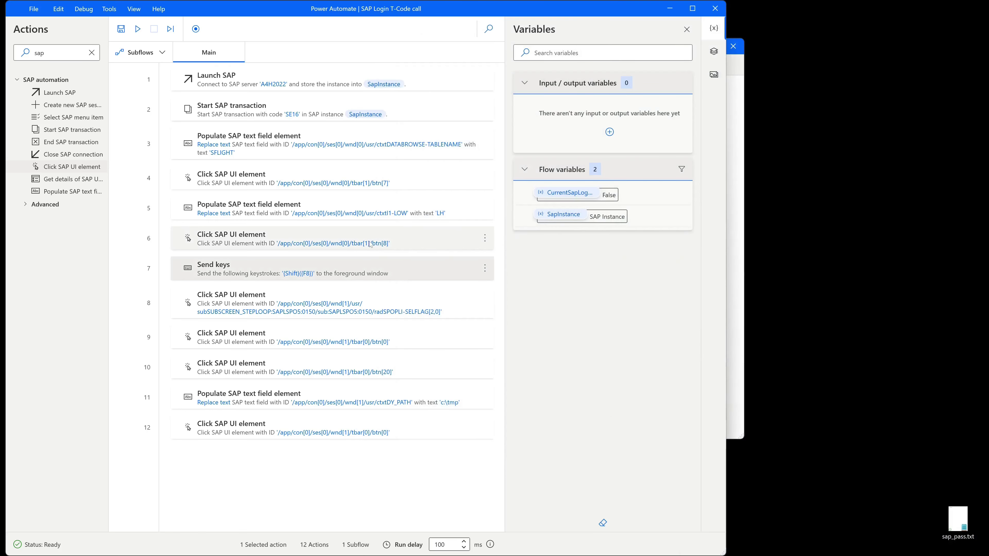
- Add step 13 Close SAP connection for SapInstance, test-run the flow, and close EXPORT_20240702143726.xlsx unsaved
drag(66, 156, 283, 503)
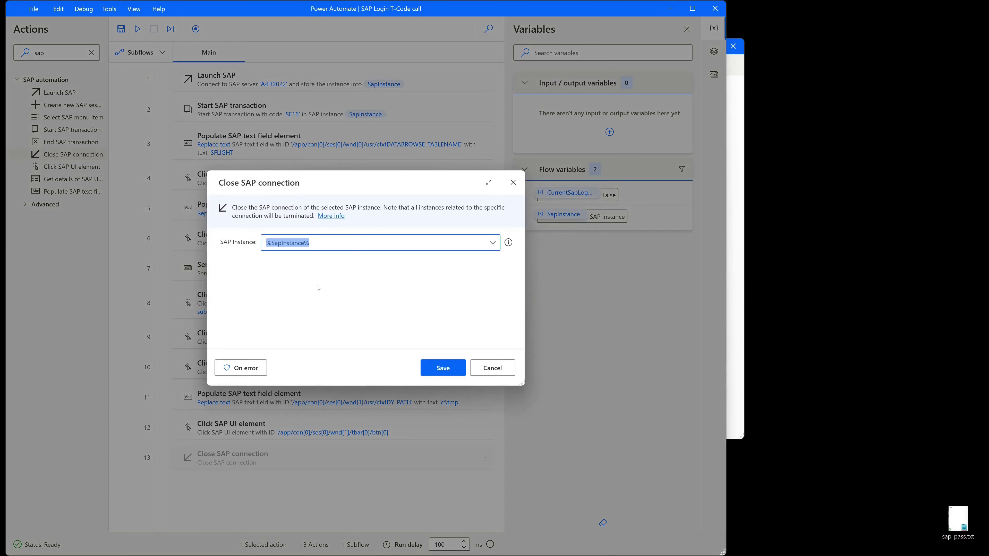
click(444, 368)
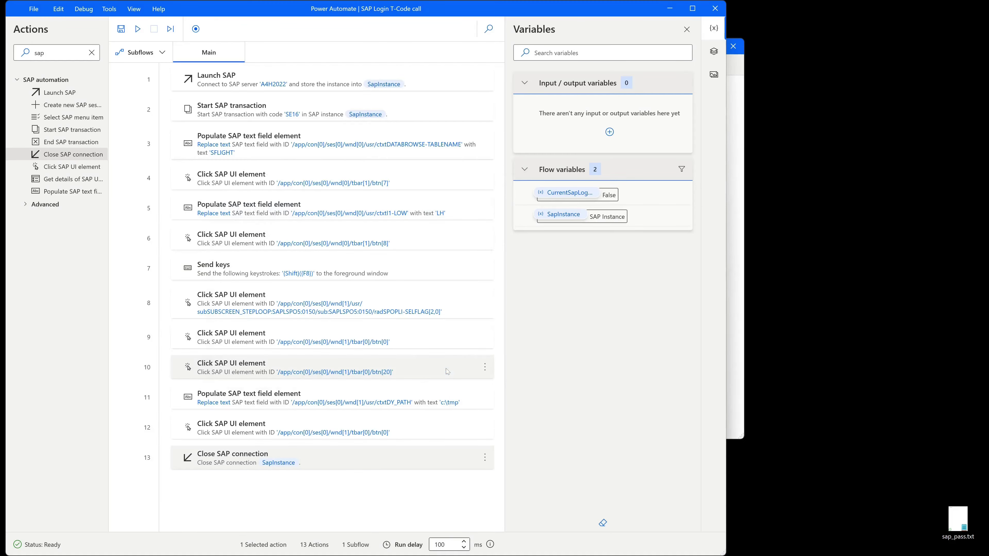
click(138, 28)
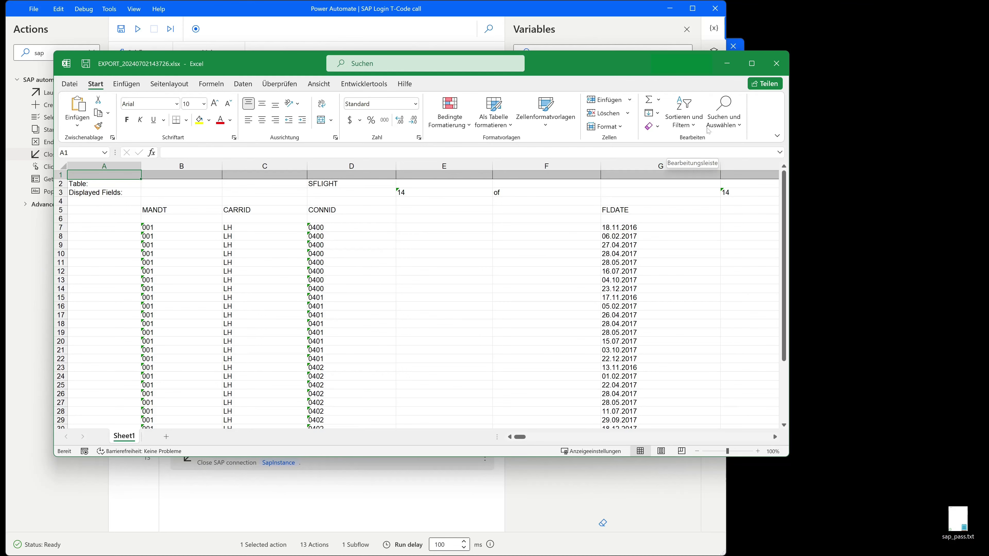
click(777, 63)
click(121, 28)
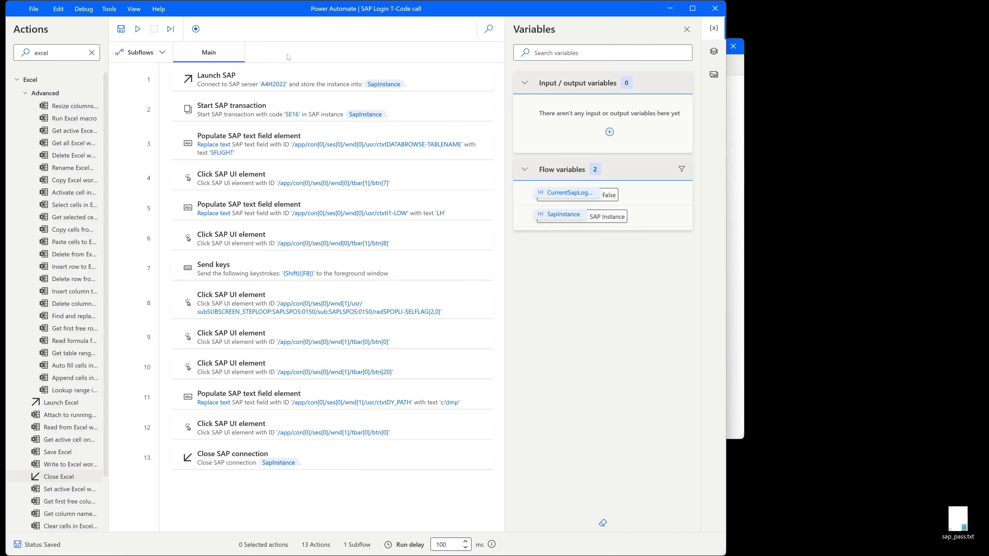
- Rename the 'SAP Login T-Code call' flow to 'SFLIGHT Excel Export' and sort My flows by name
click(715, 8)
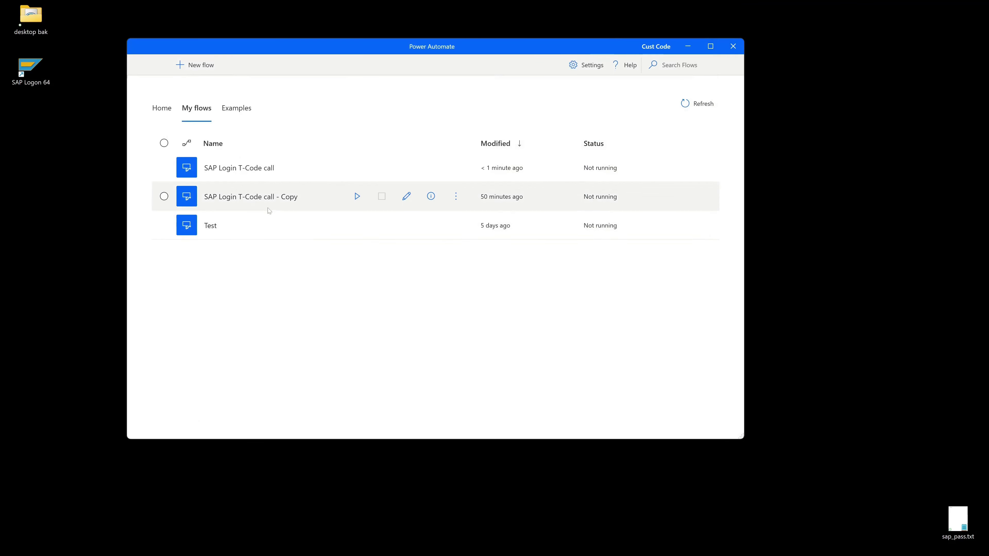
mouse_move(266, 174)
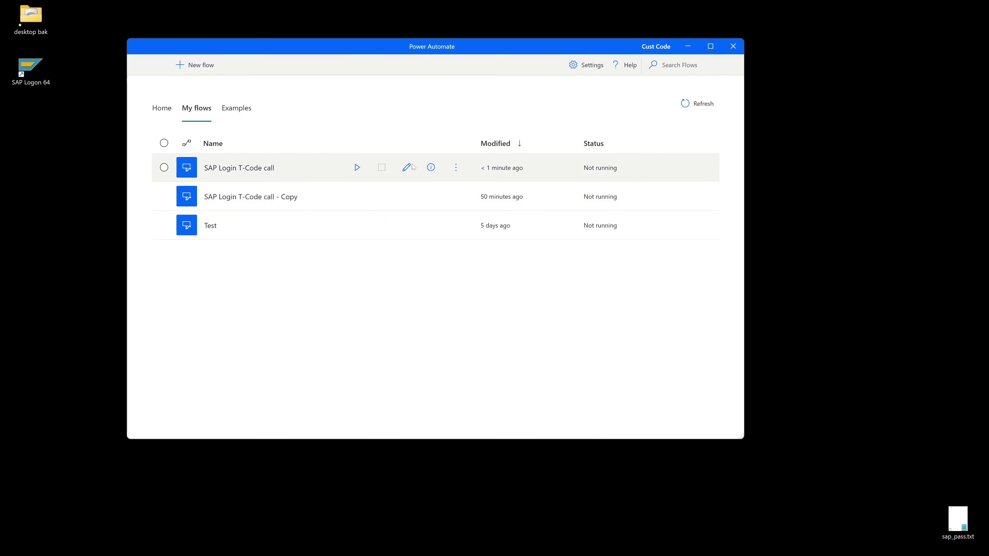
click(456, 168)
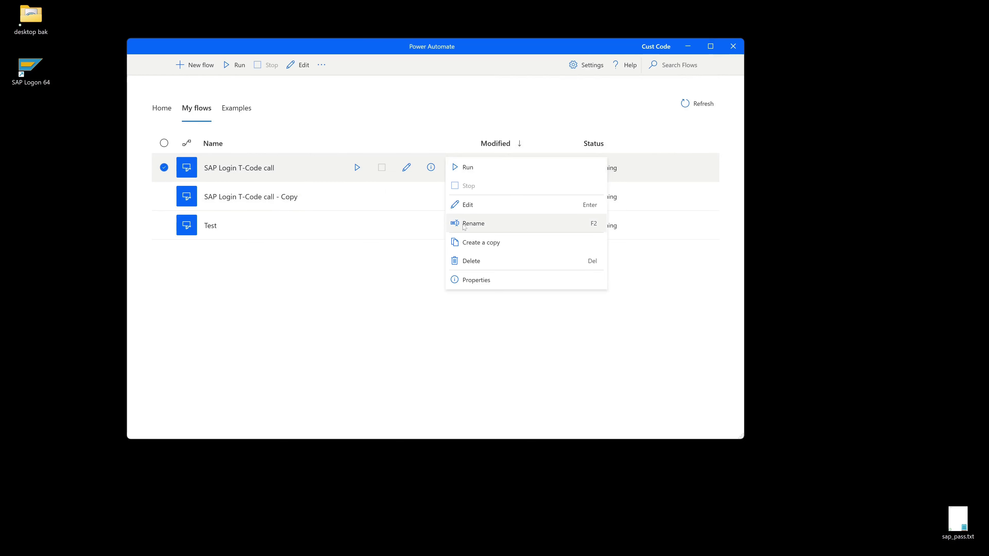
click(473, 223)
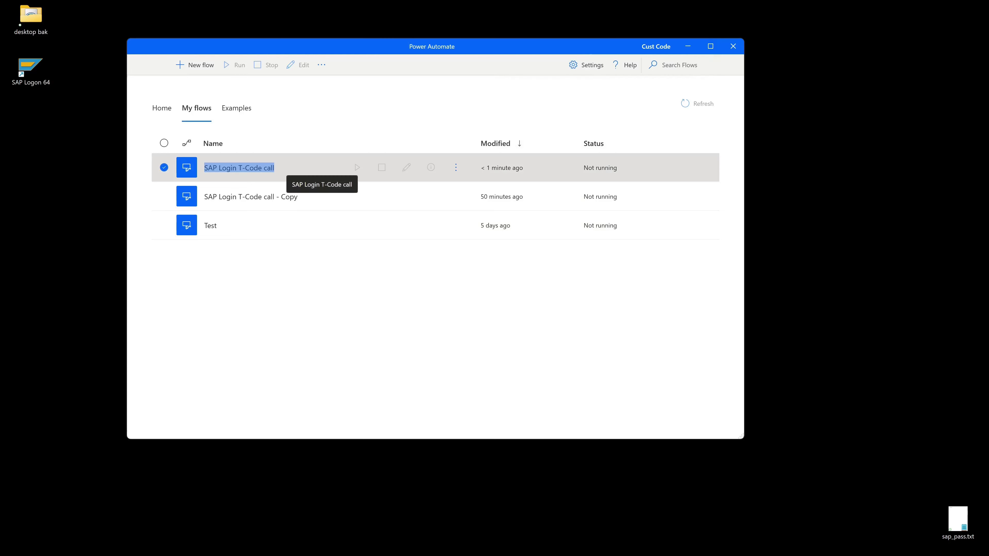
text(SFLIGHT EX)
key(BackSpace)
text(xcel Export)
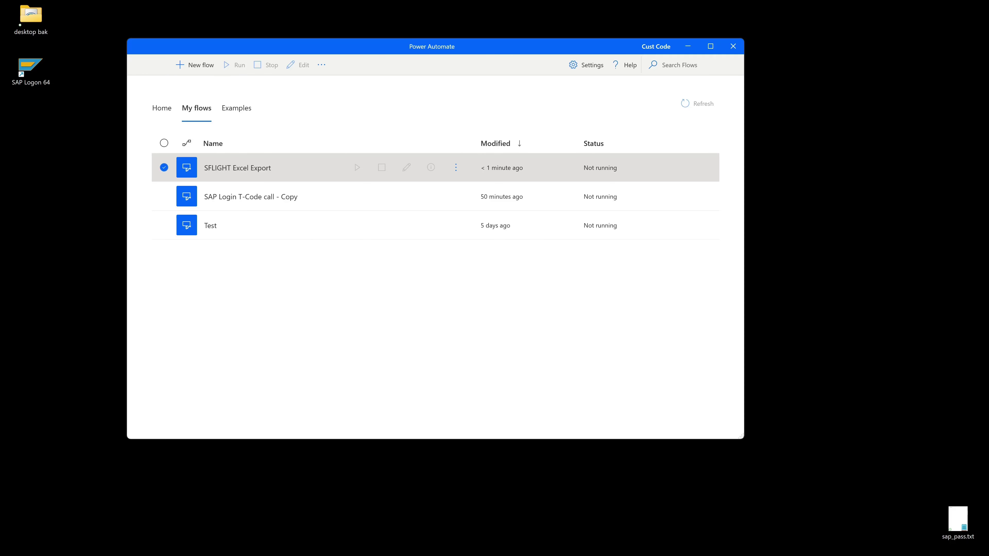
click(289, 142)
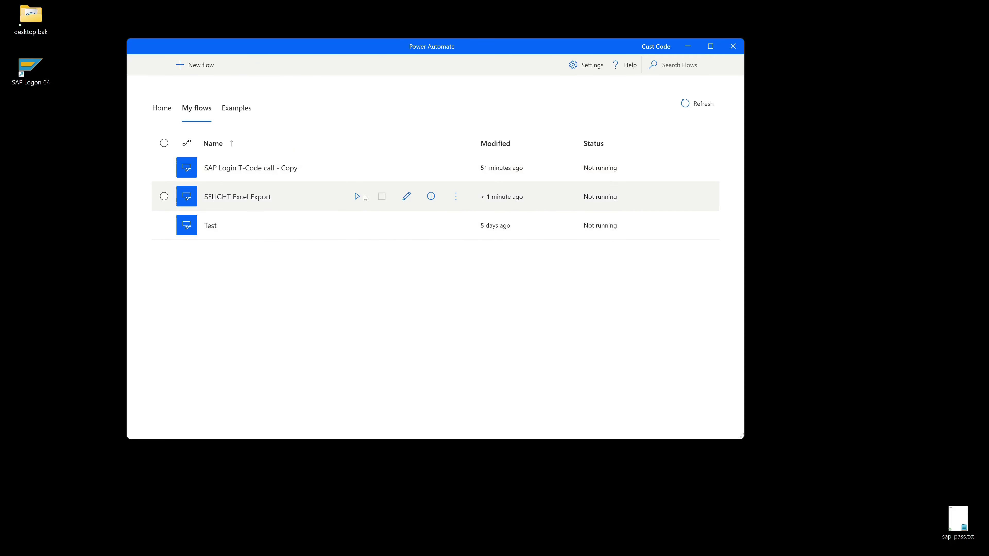
- Run SFLIGHT Excel Export, auto-fit columns in EXPORT_20240702144019.xlsx, then close Excel with Nicht speichern
click(357, 195)
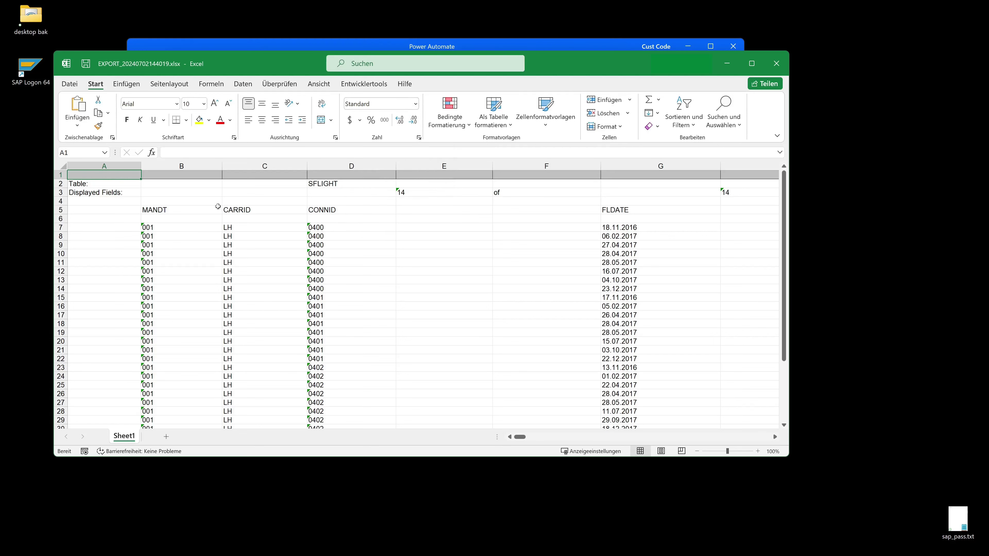
click(63, 166)
double_click(139, 167)
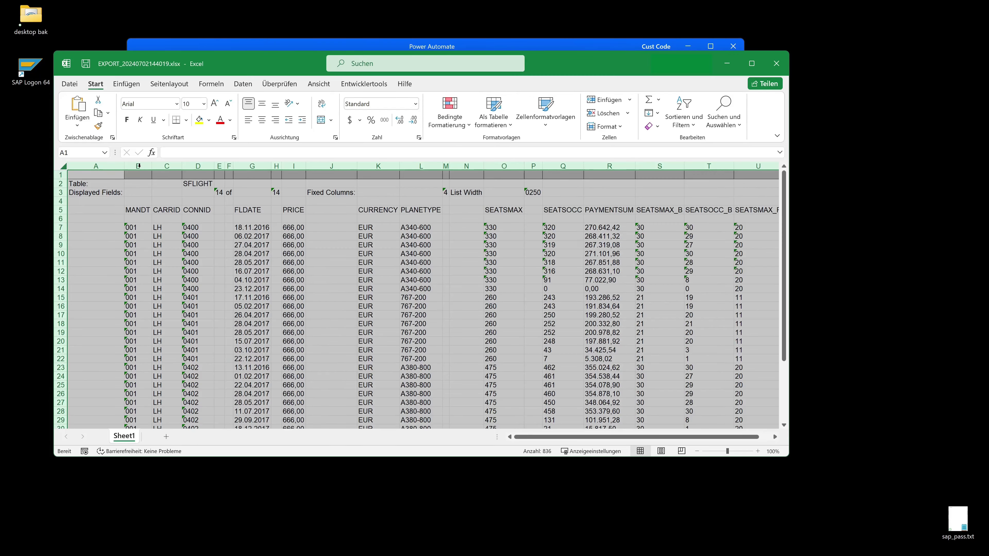
click(245, 269)
ctrl+scroll(266, 299, up, 3)
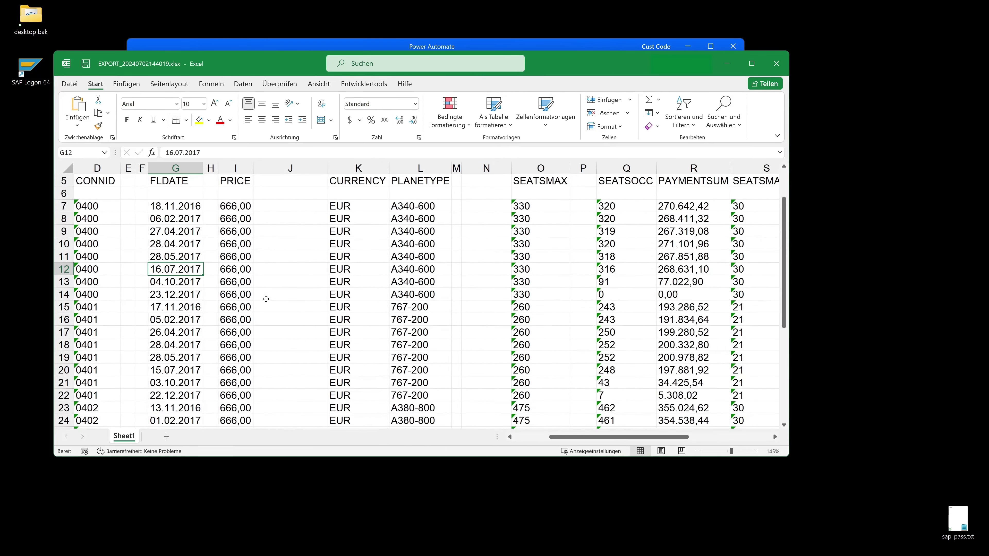
click(777, 63)
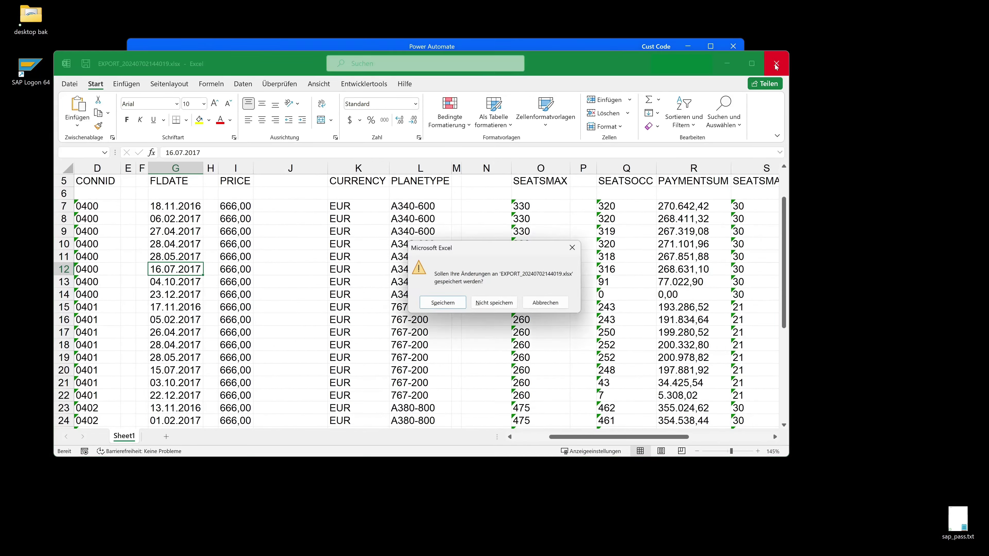
click(502, 304)
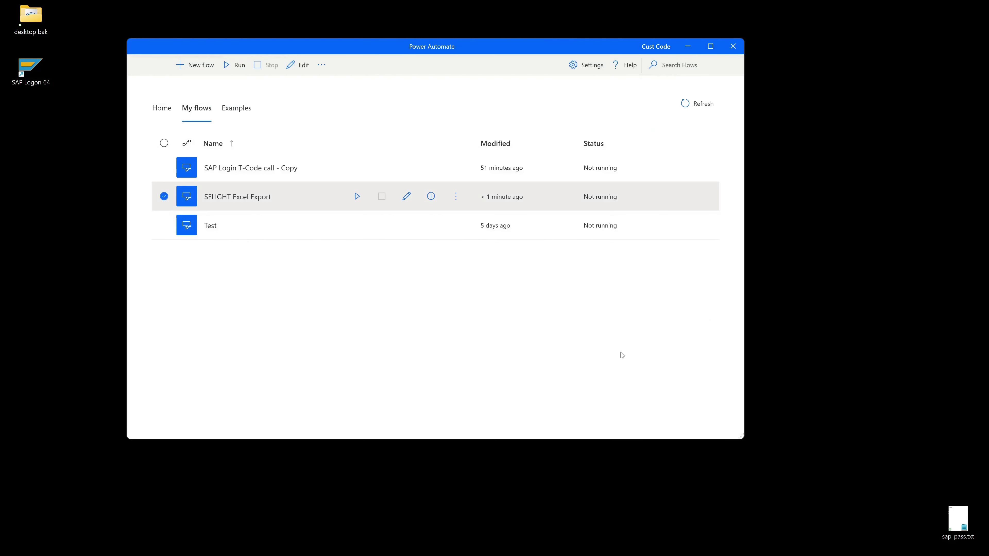